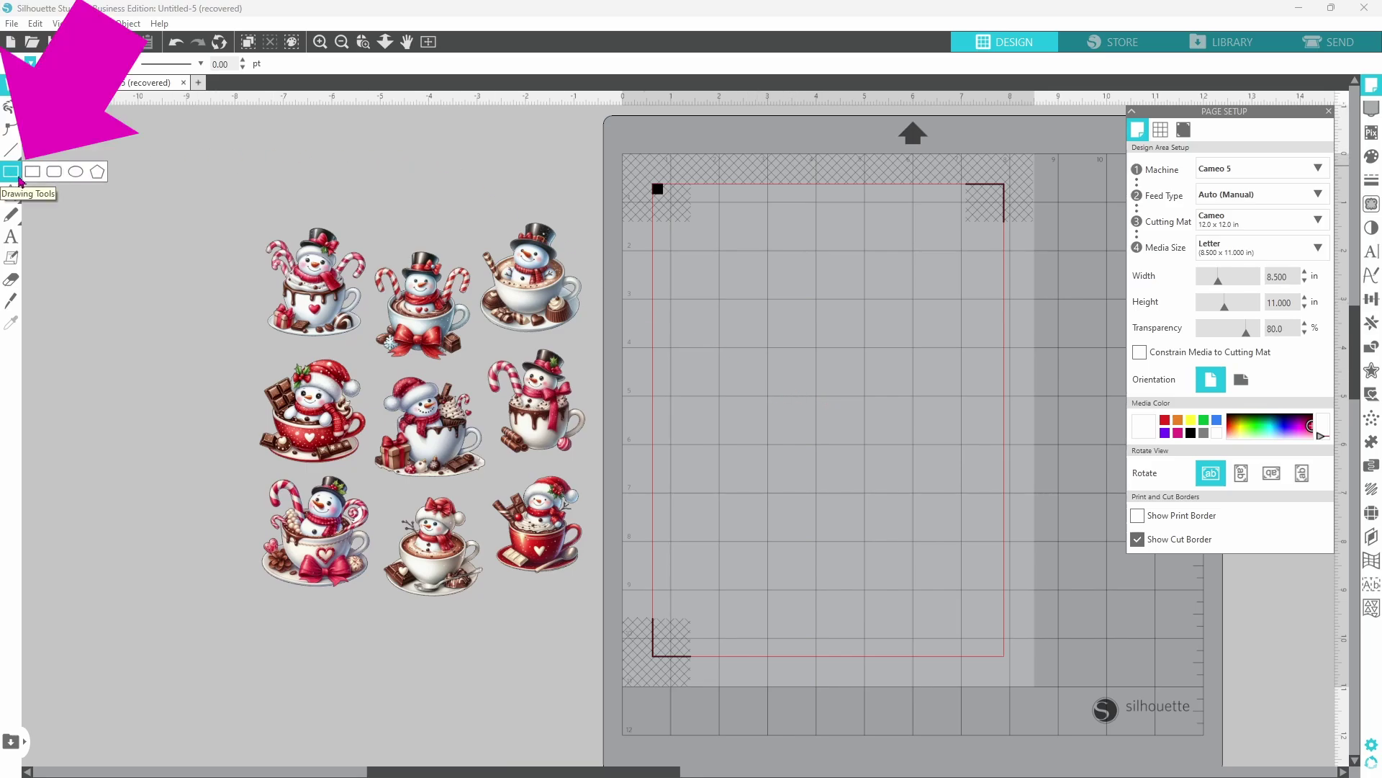
Draw a 4.890 × 6.763 in rectangle on the Letter page beside the snowman images
click(29, 175)
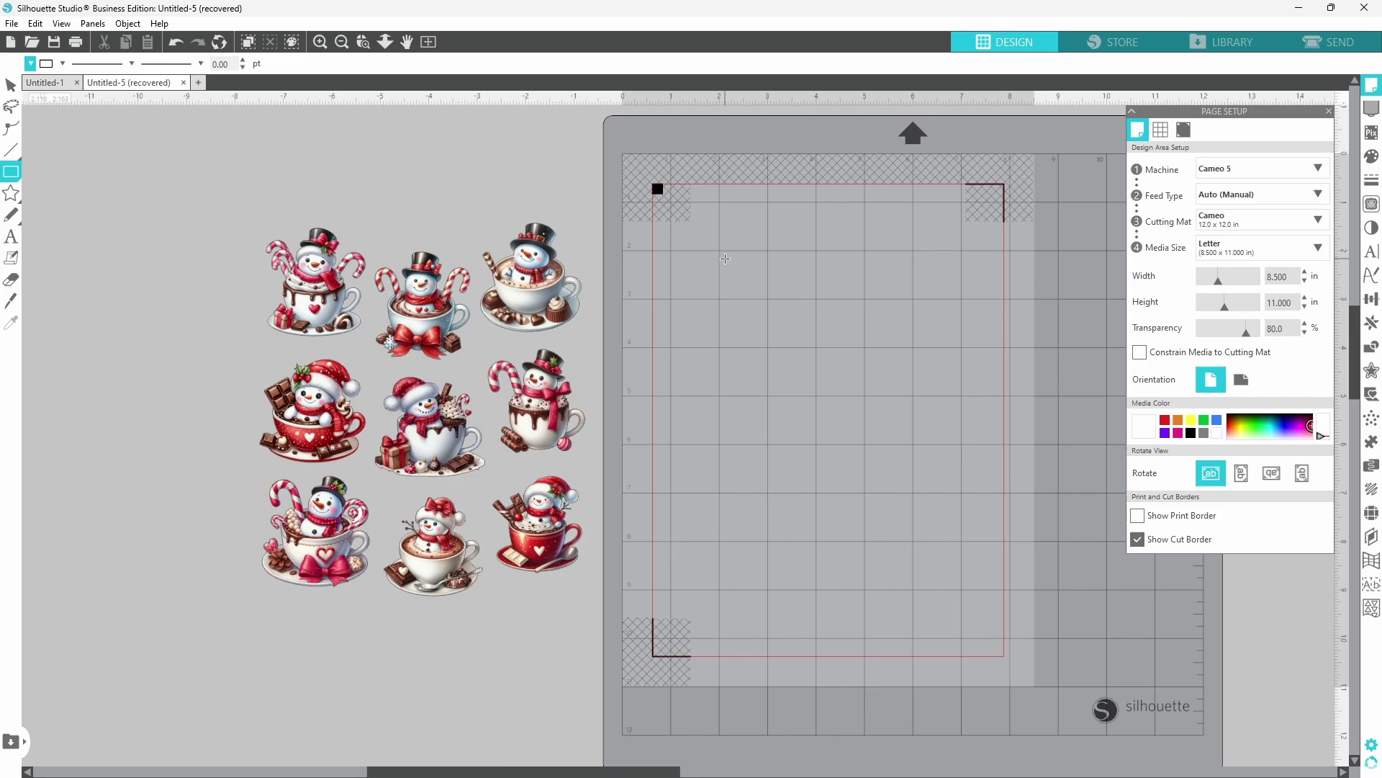
drag(724, 258, 963, 589)
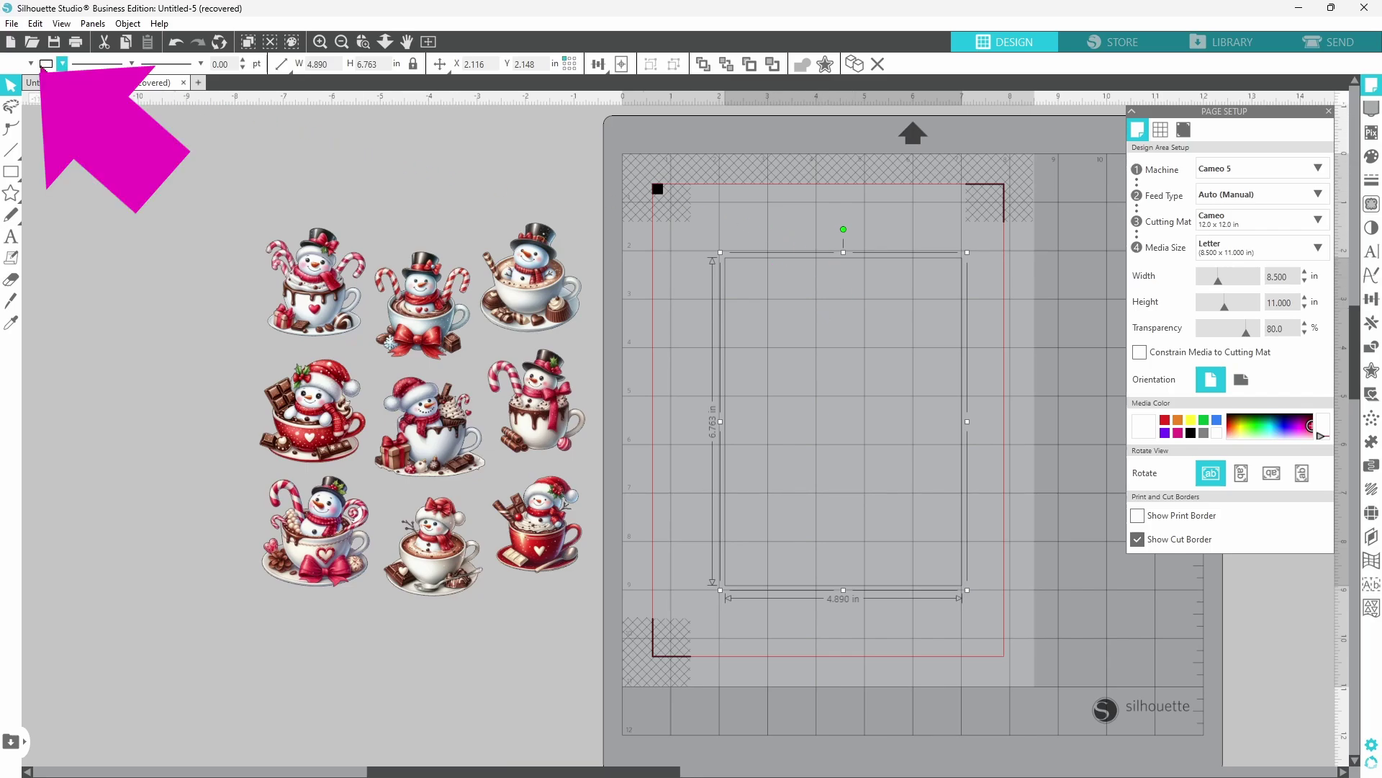
Try lime green and several other swatches on the rectangle, settling on a purple fill
click(30, 66)
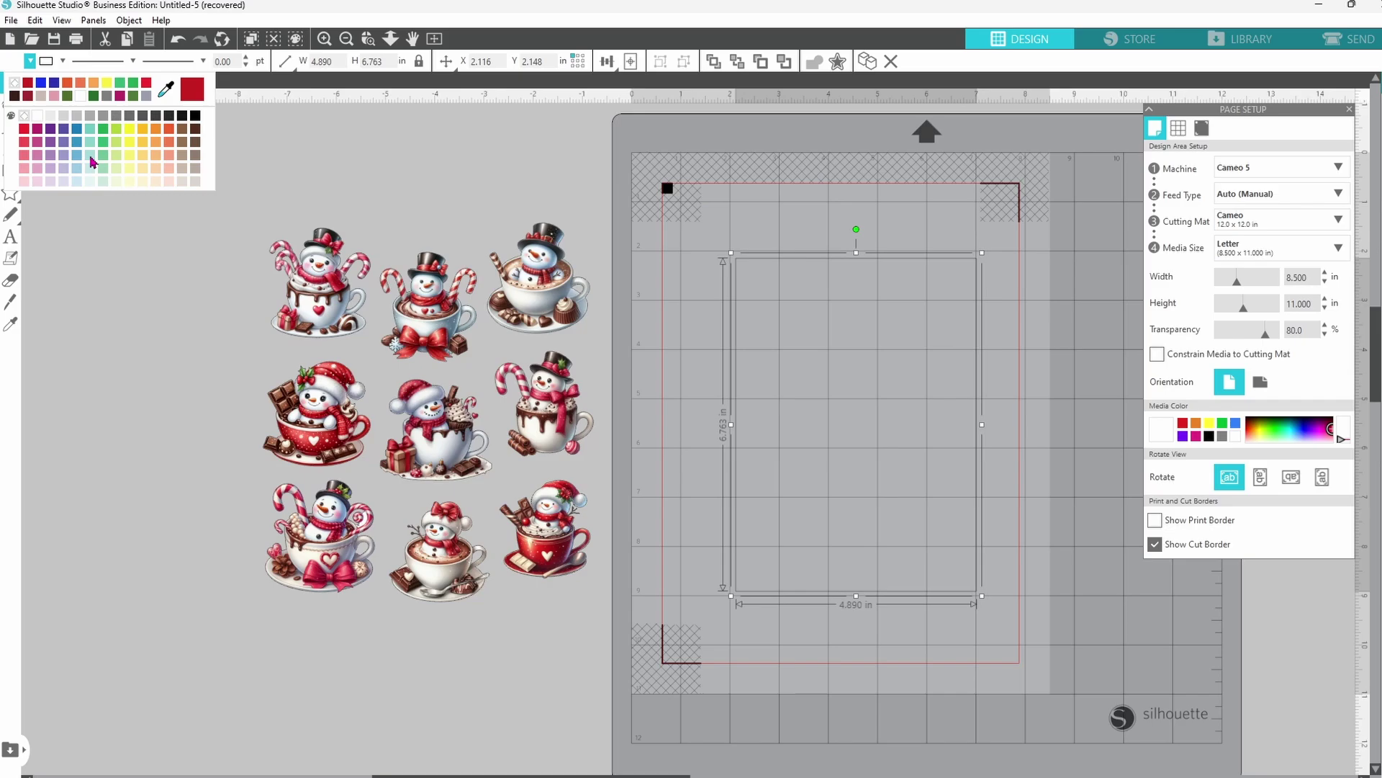
click(115, 130)
click(40, 85)
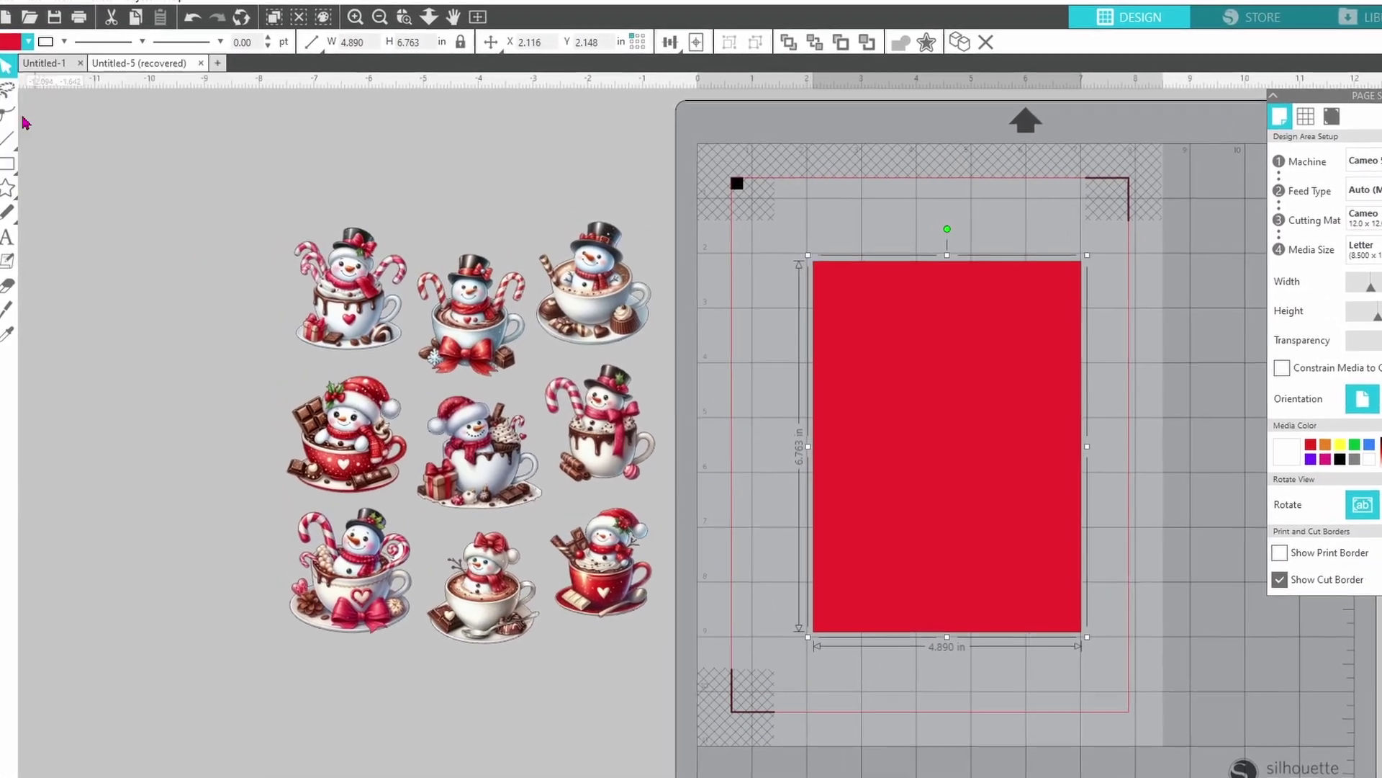
click(28, 47)
click(134, 106)
click(26, 24)
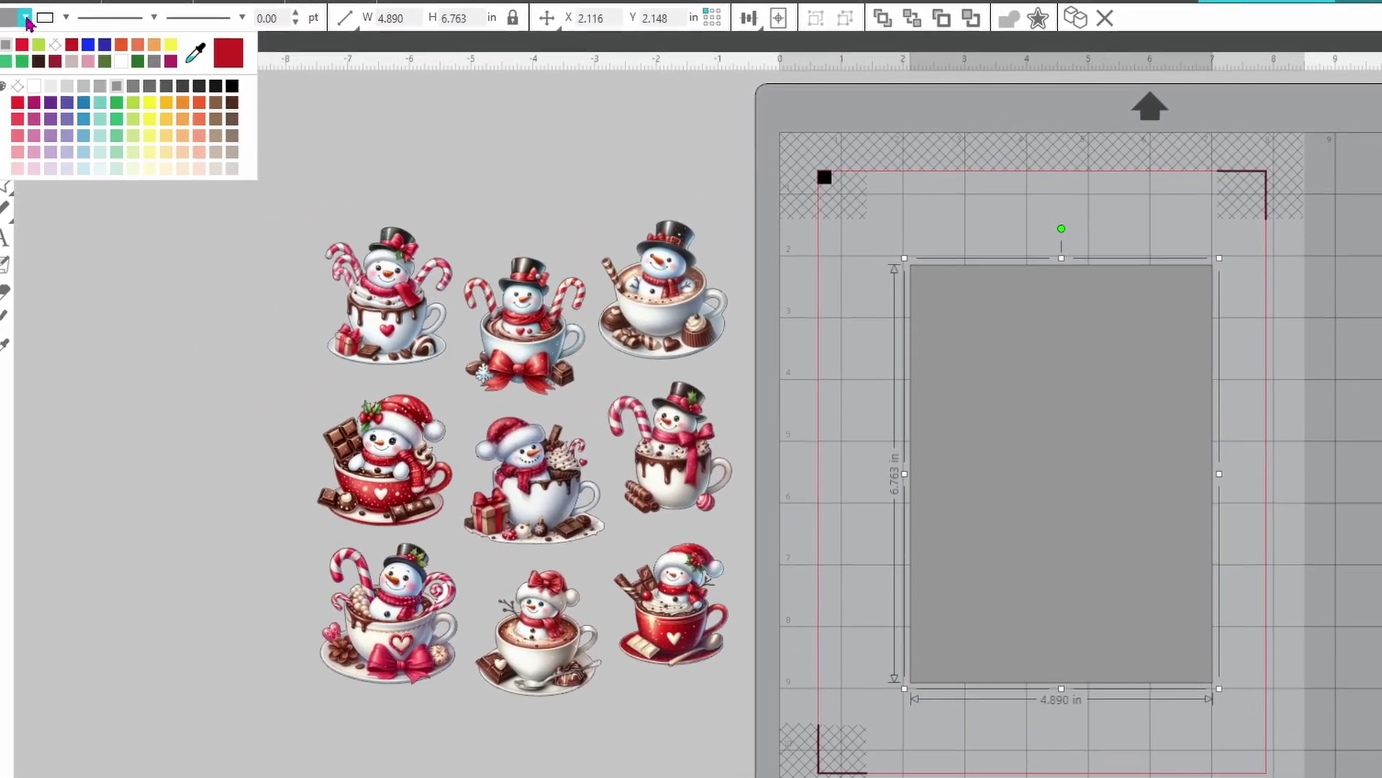
click(77, 126)
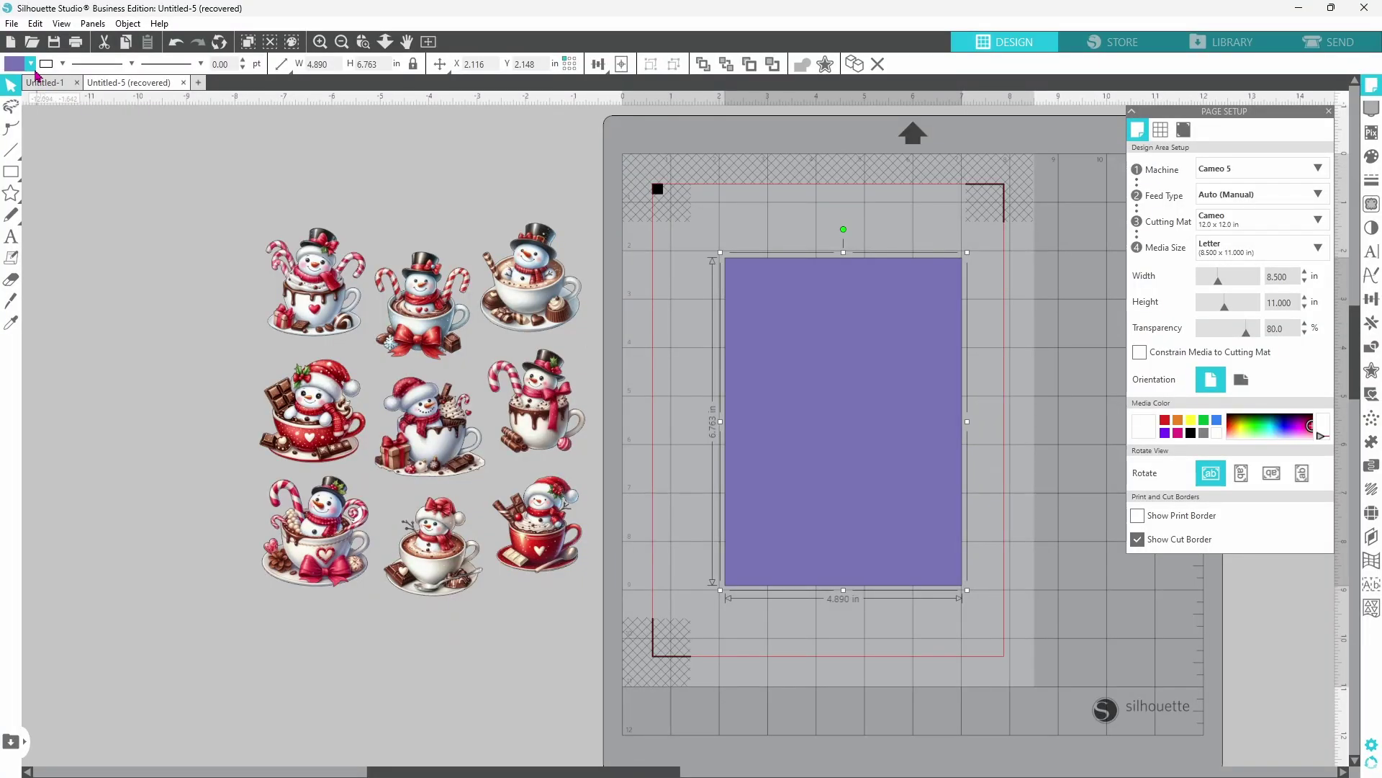
click(31, 64)
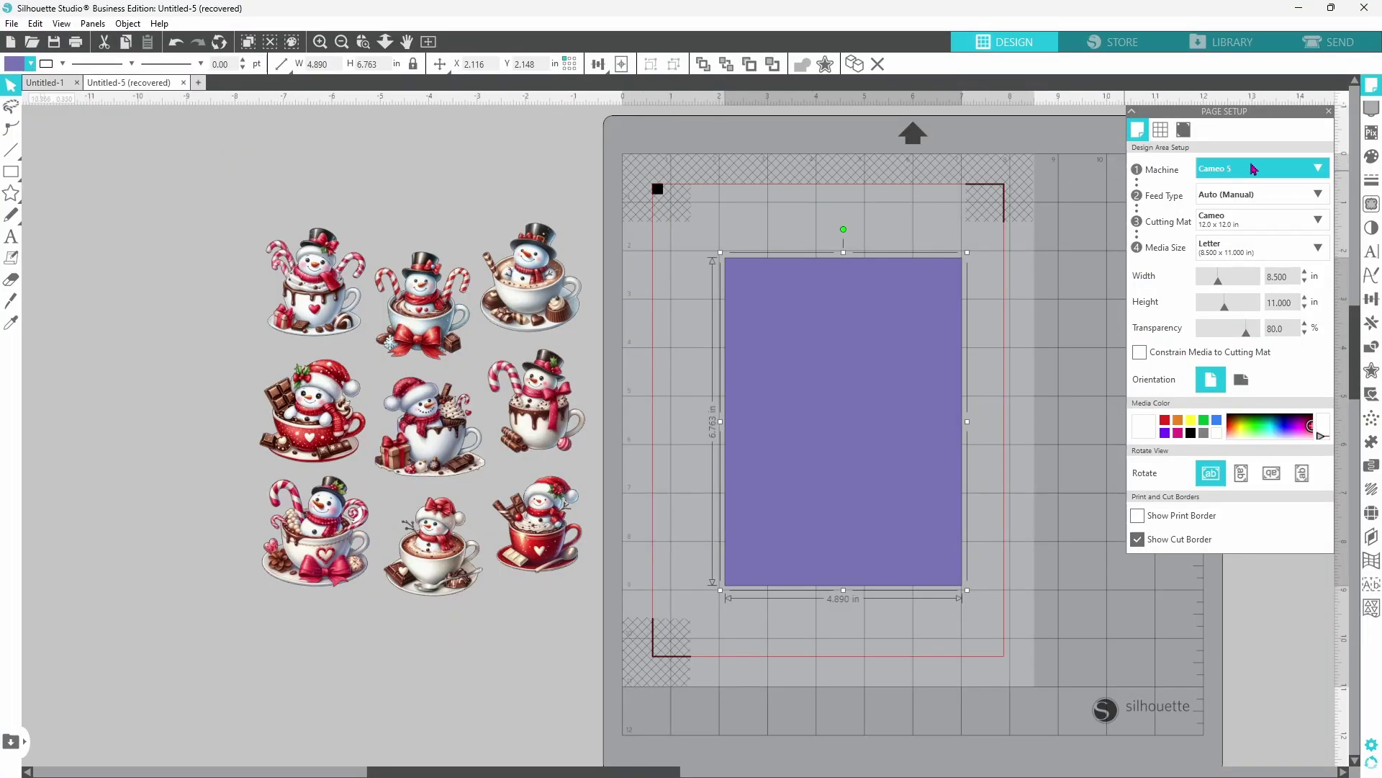
Browse the Fill panel's Gradient and Pattern options and the Library's Patterns folder
click(1372, 156)
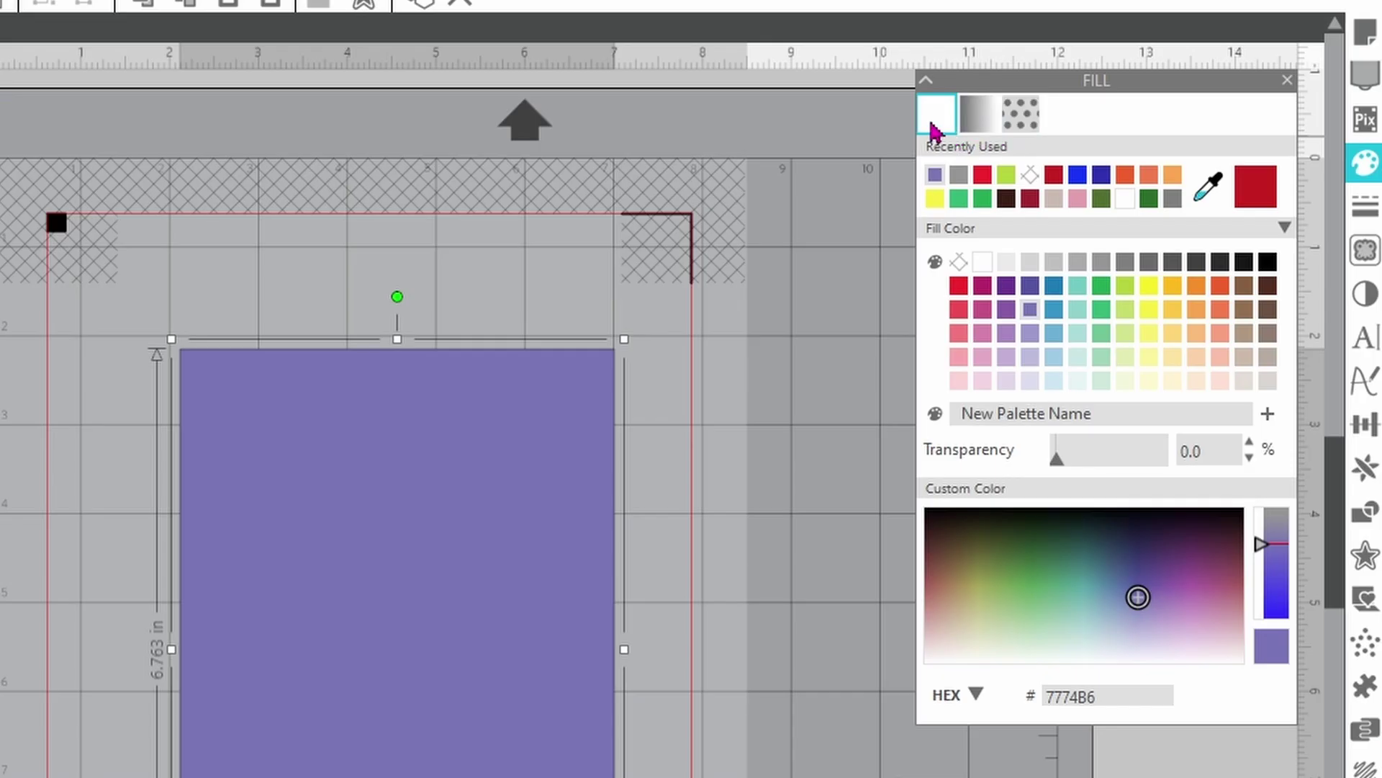
click(991, 127)
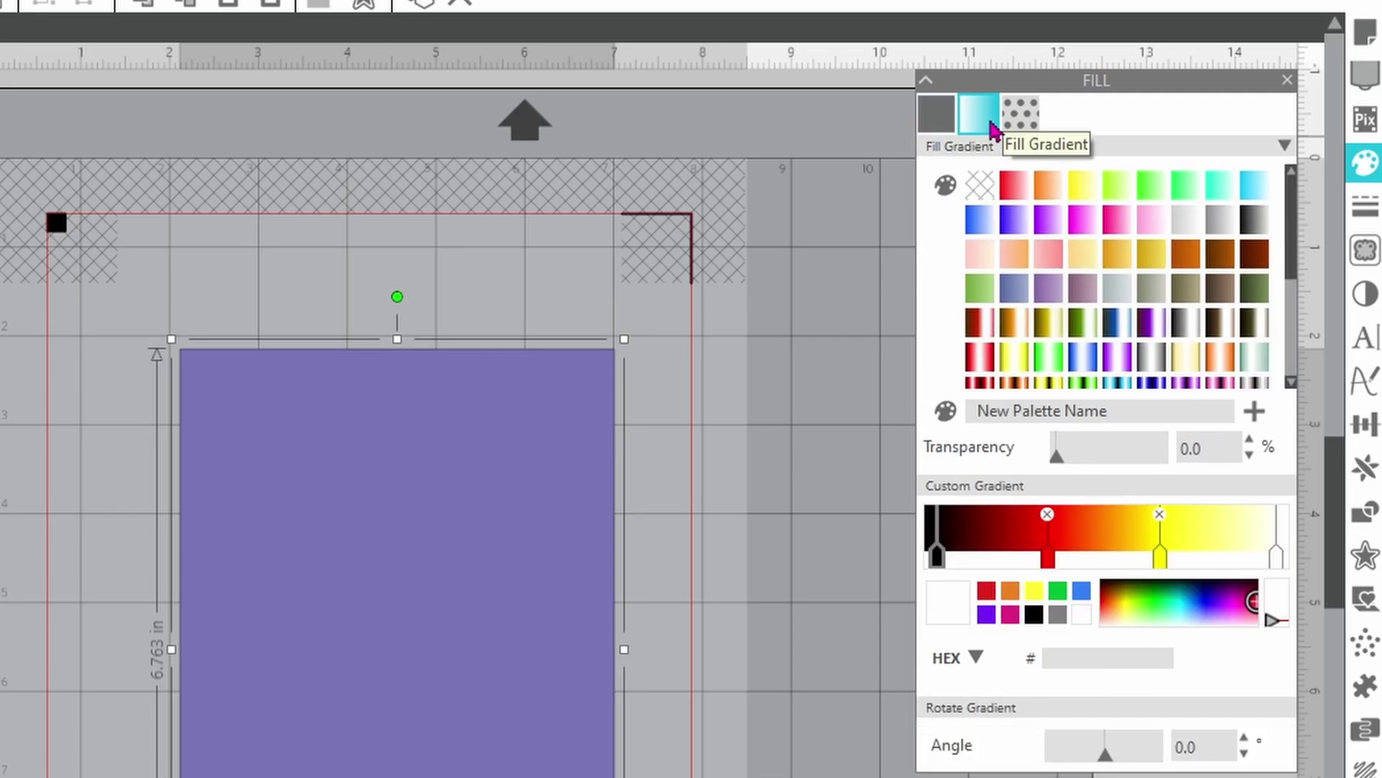
click(1031, 126)
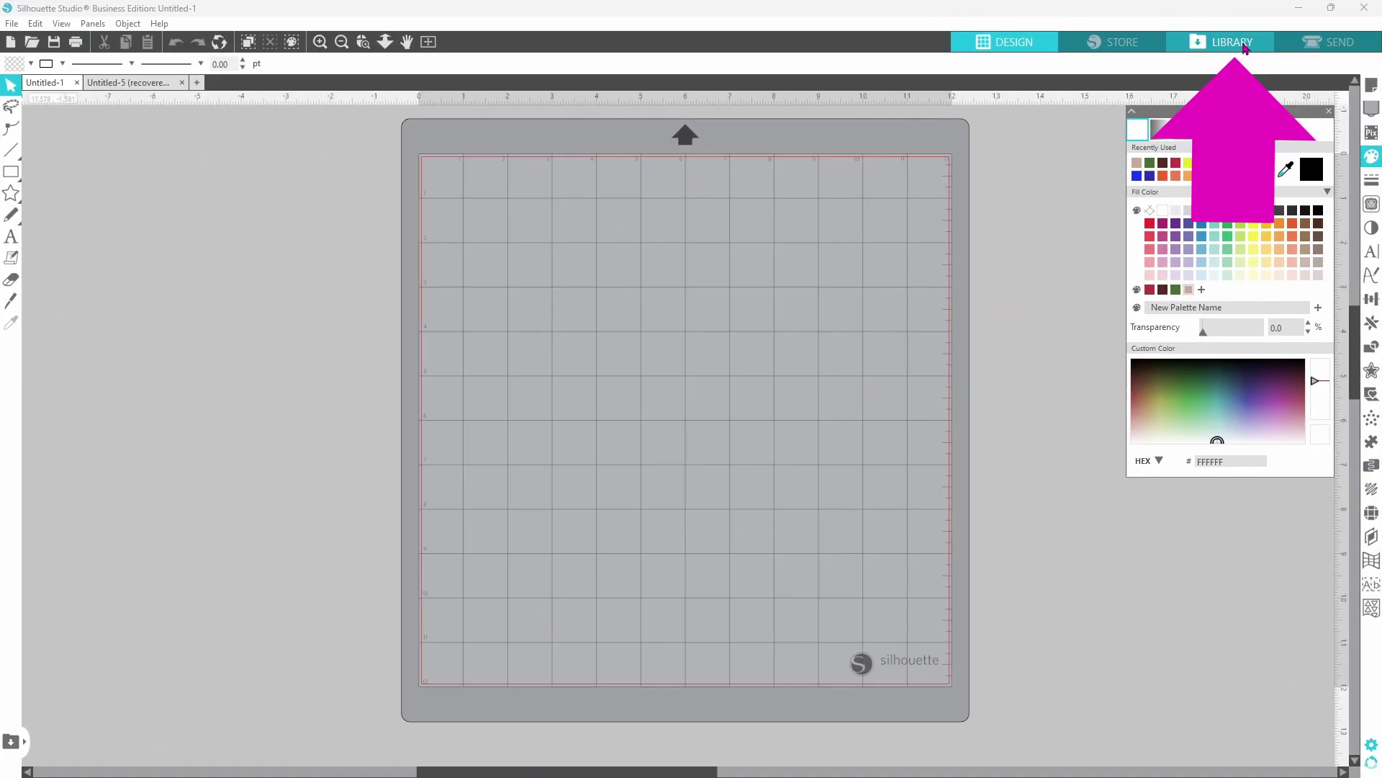
click(1233, 43)
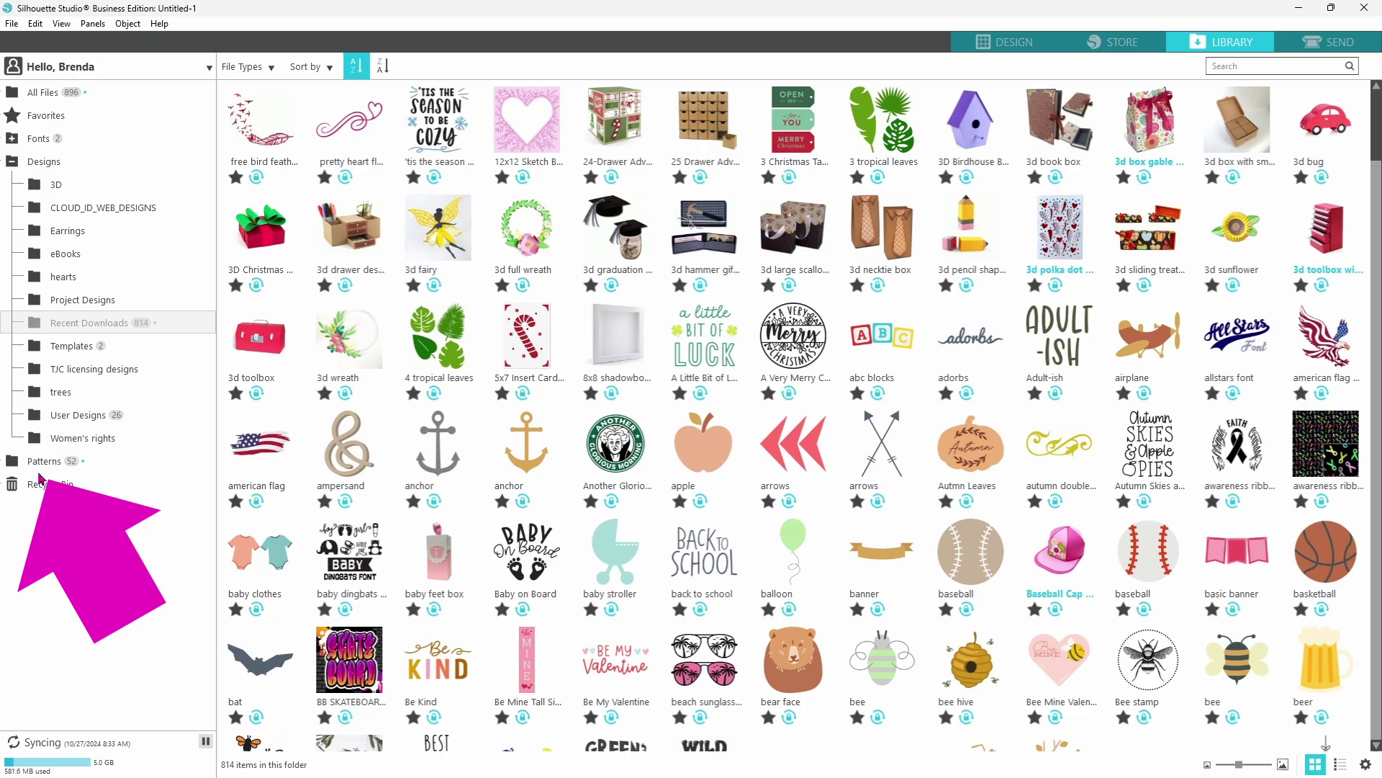
click(44, 464)
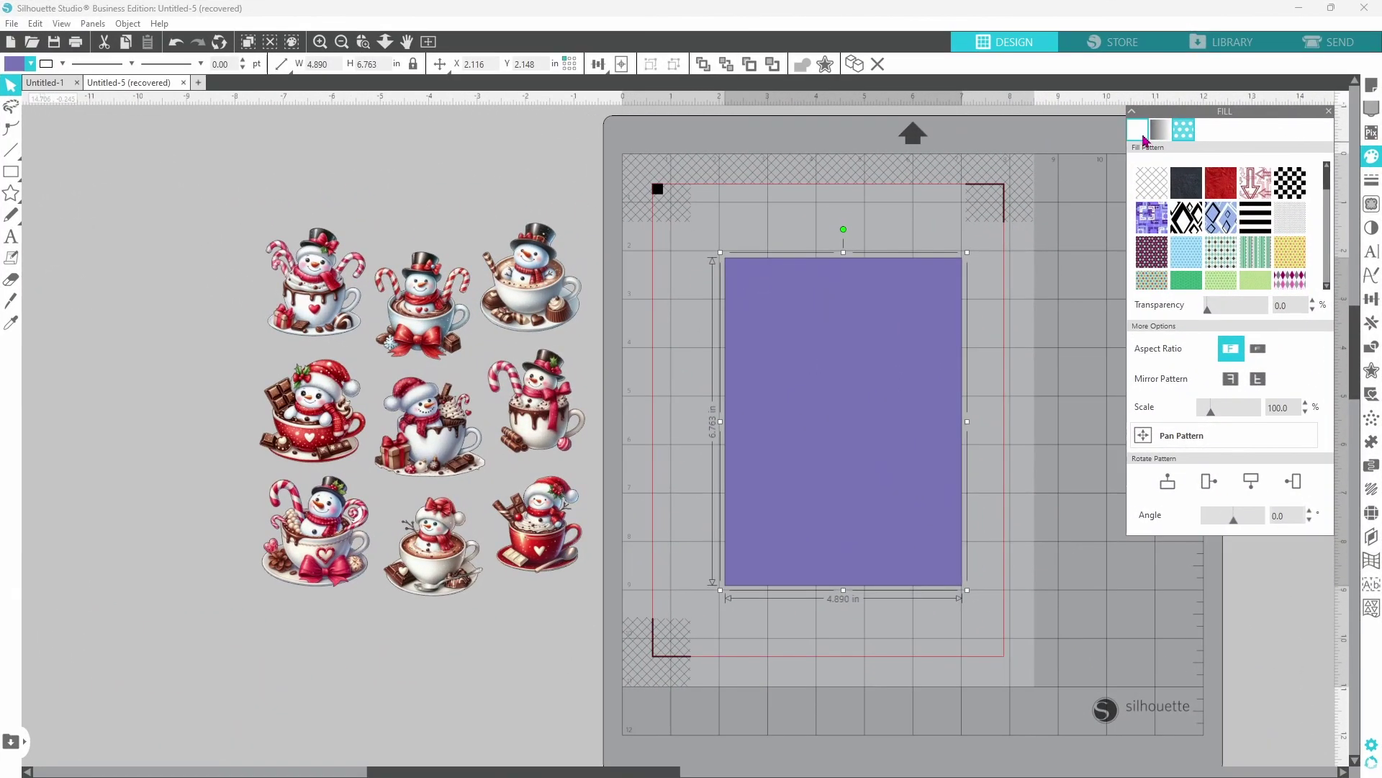
Tune transparency, hue and the custom colour picker to a lime-yellow fill, hex DEEA25
click(1138, 130)
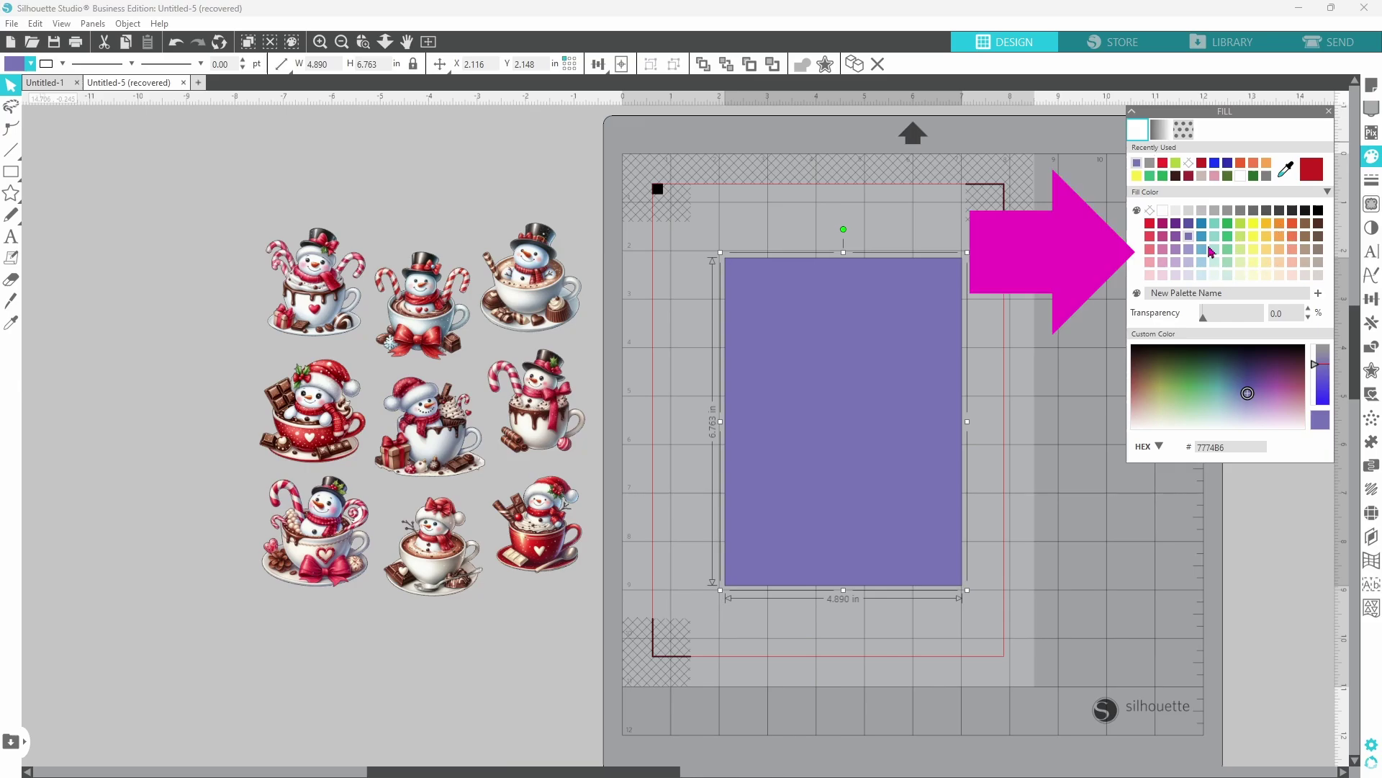
click(31, 64)
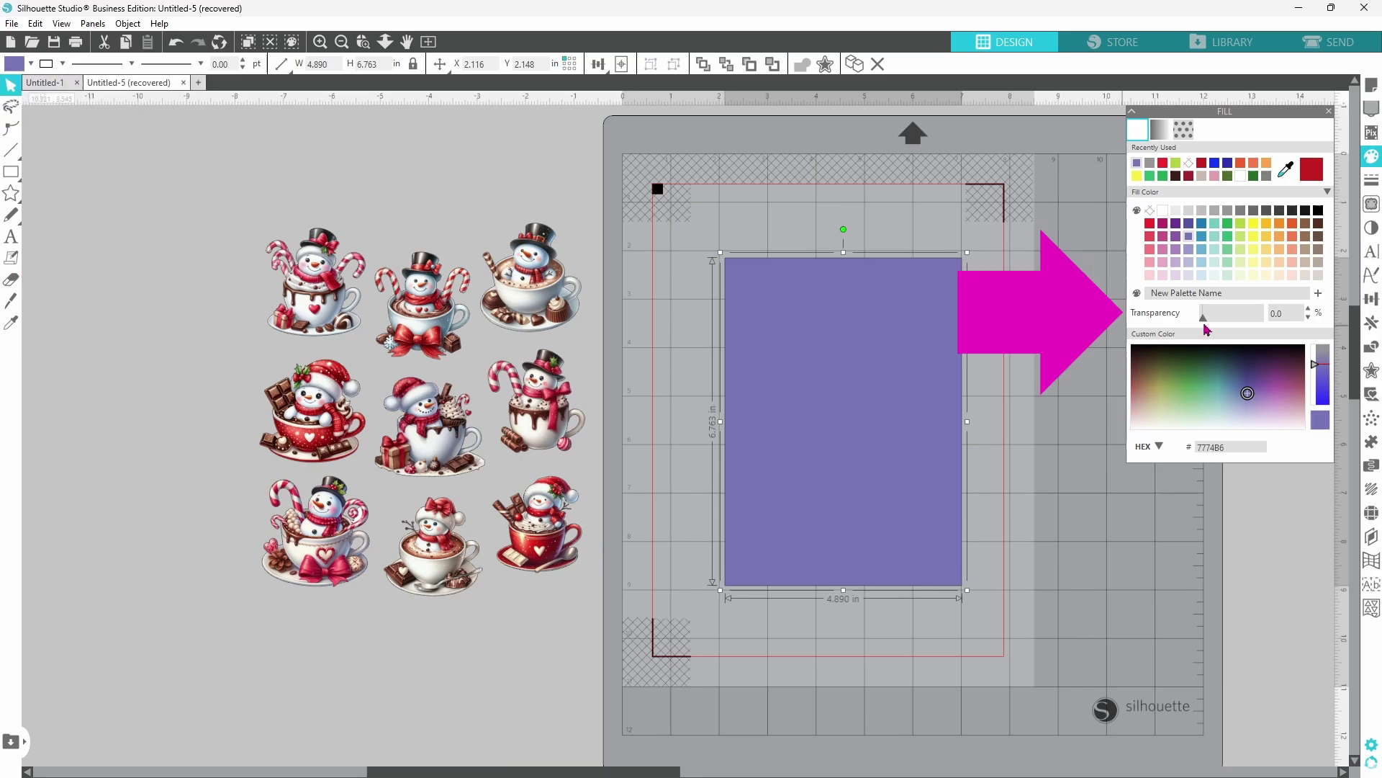
mouse_move(1205, 322)
mouse_down()
mouse_move(1247, 326)
mouse_move(1203, 322)
mouse_up()
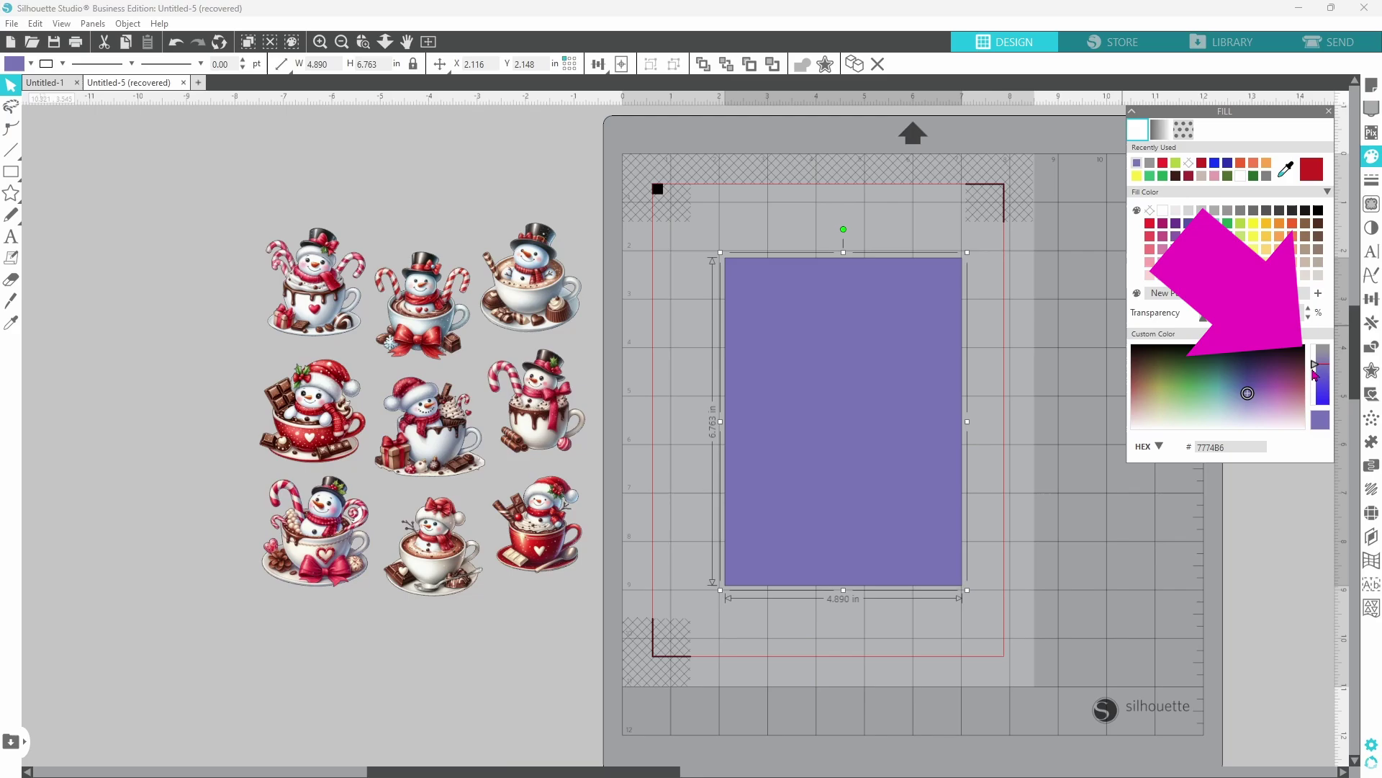
drag(1314, 369, 1313, 395)
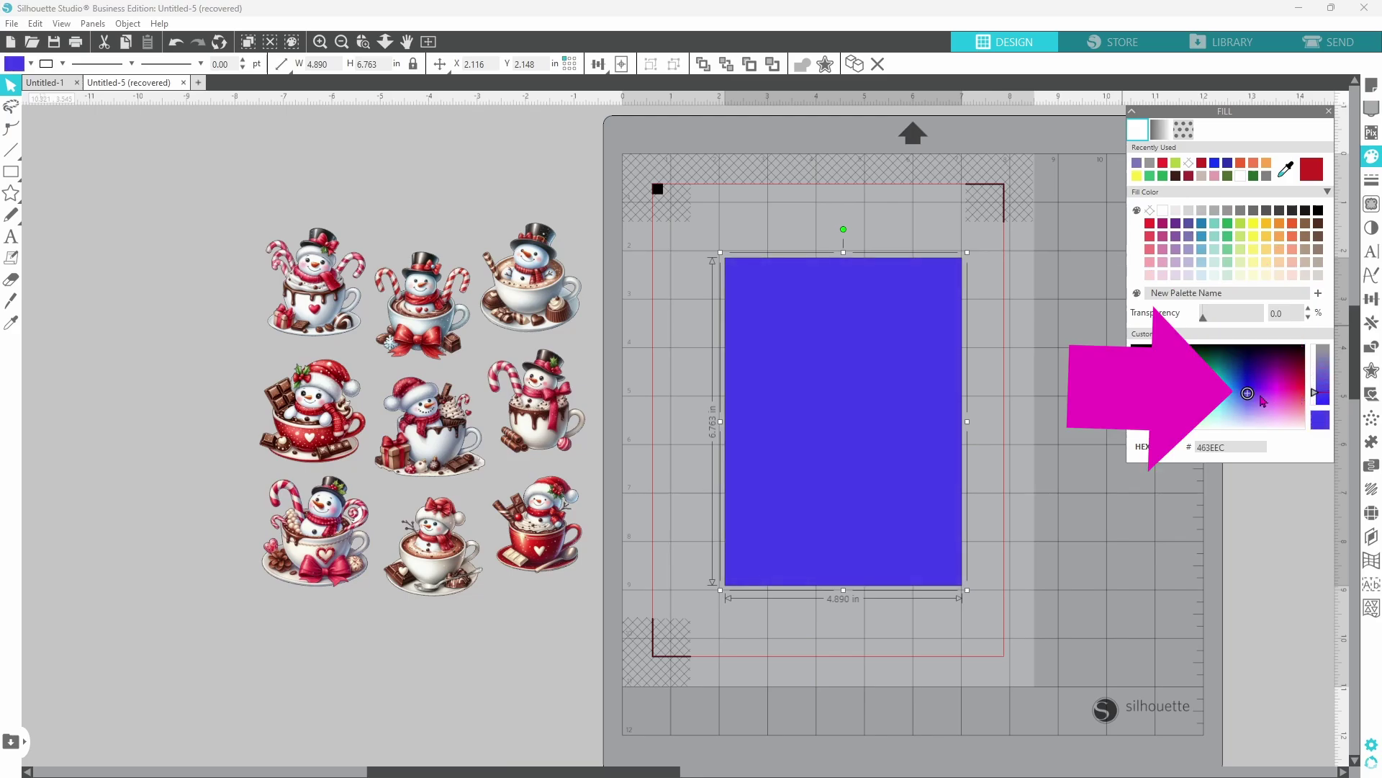
drag(1248, 394, 1060, 393)
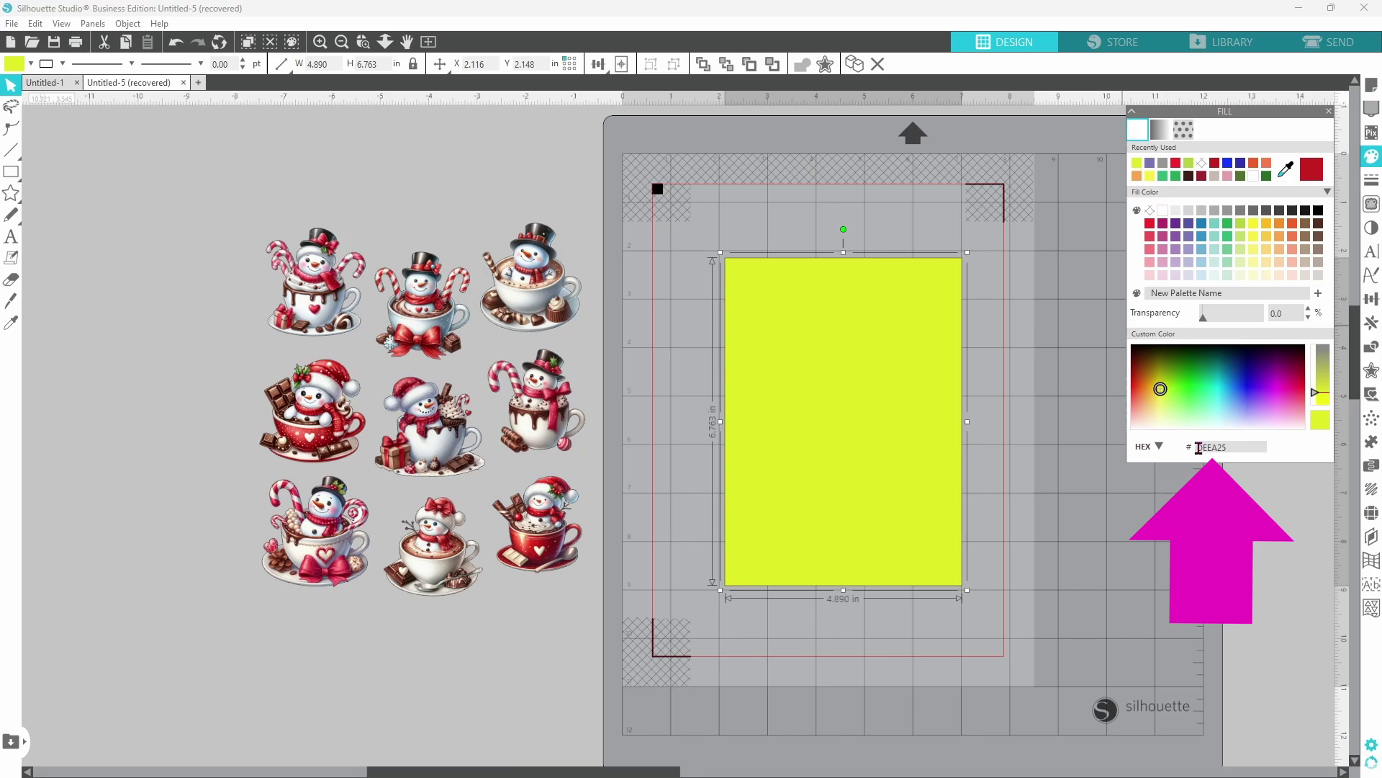
click(1150, 446)
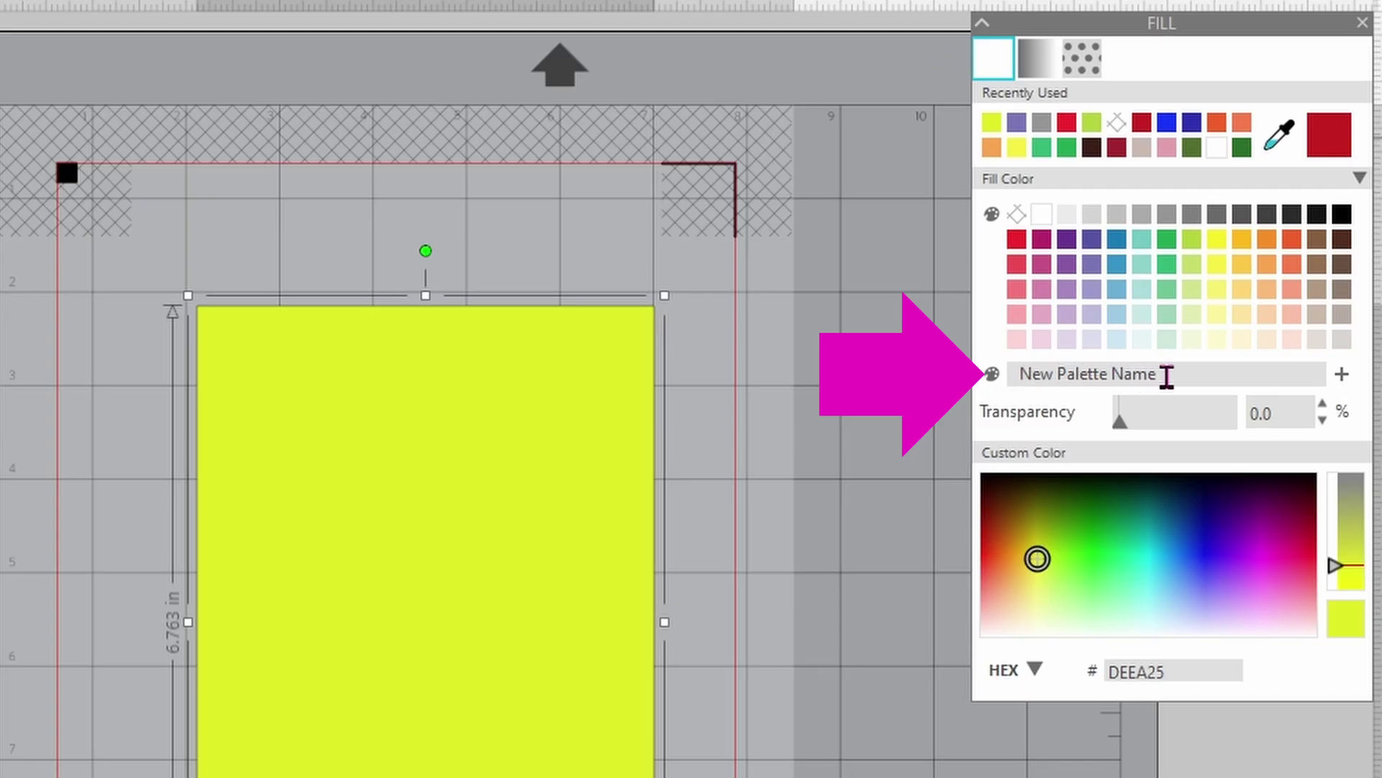
Create a new, empty custom fill palette named 'Cocoa Snowmen'
click(1167, 375)
text(Coco)
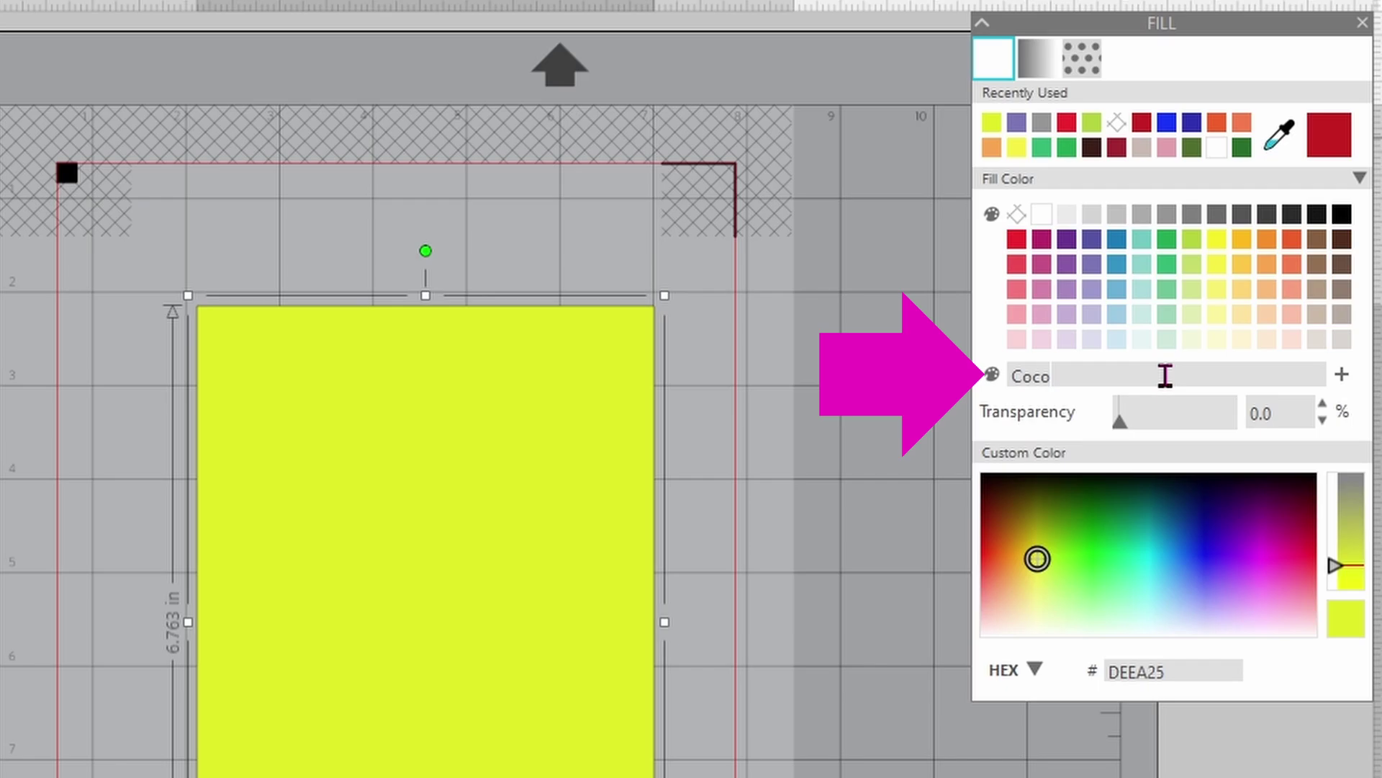
text(a Snowmen)
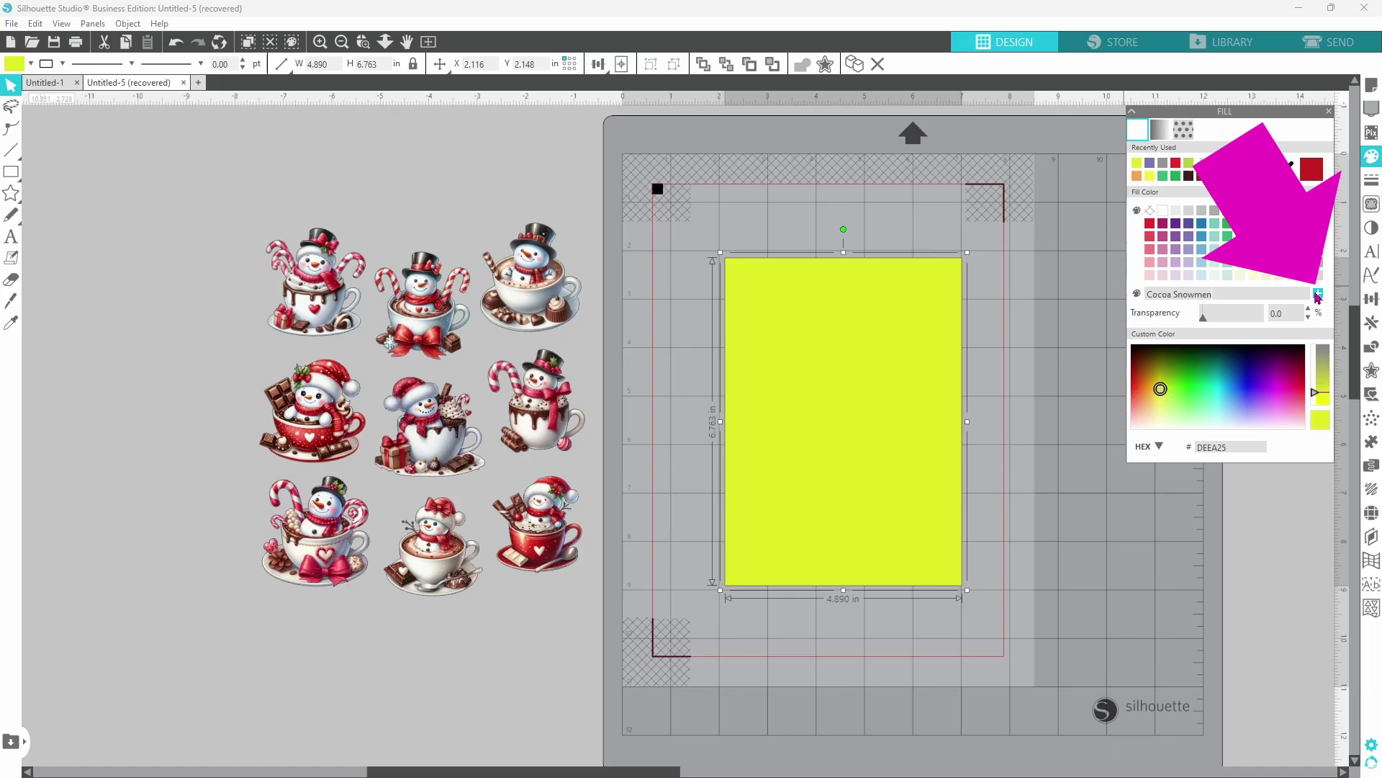
click(1320, 295)
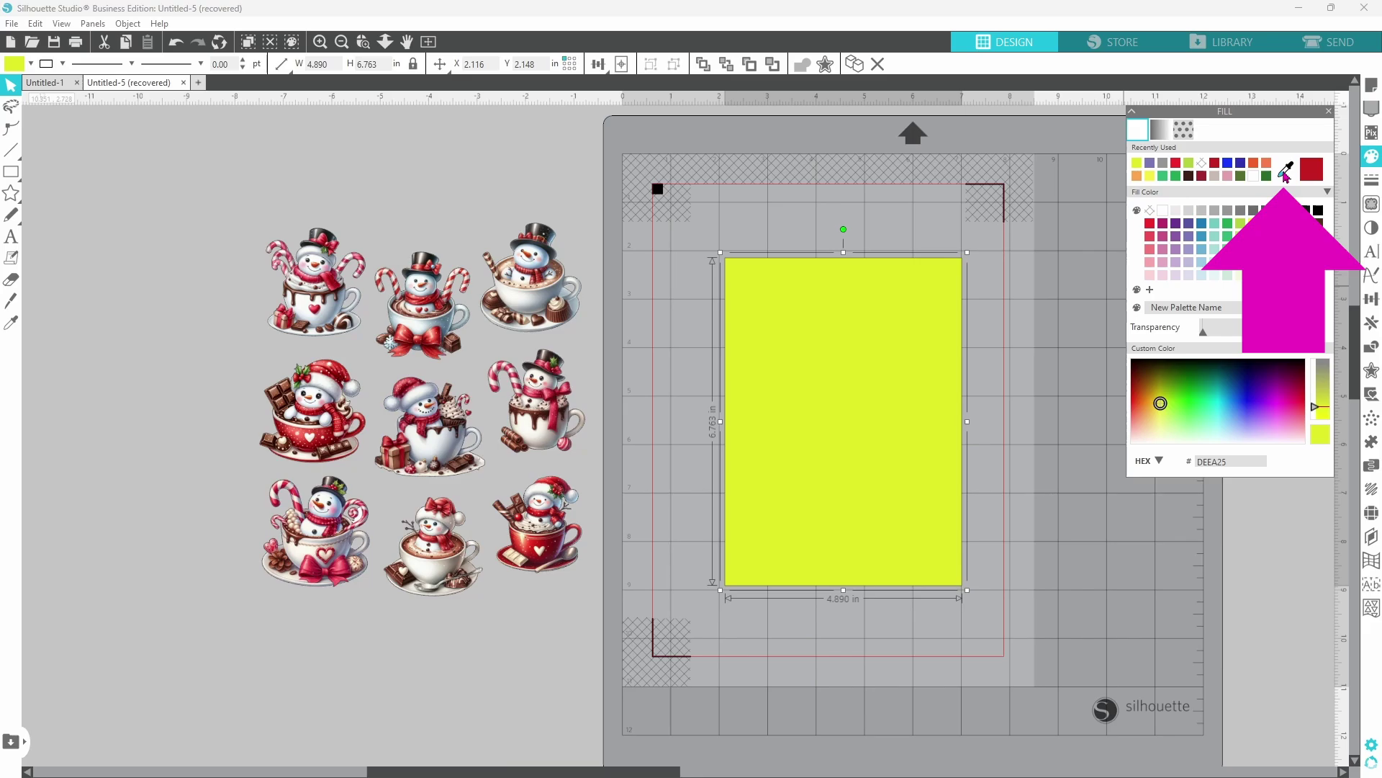
Eyedrop red BD3340 and dark brown 57291E from the snowmen into the Cocoa Snowmen palette
click(1286, 172)
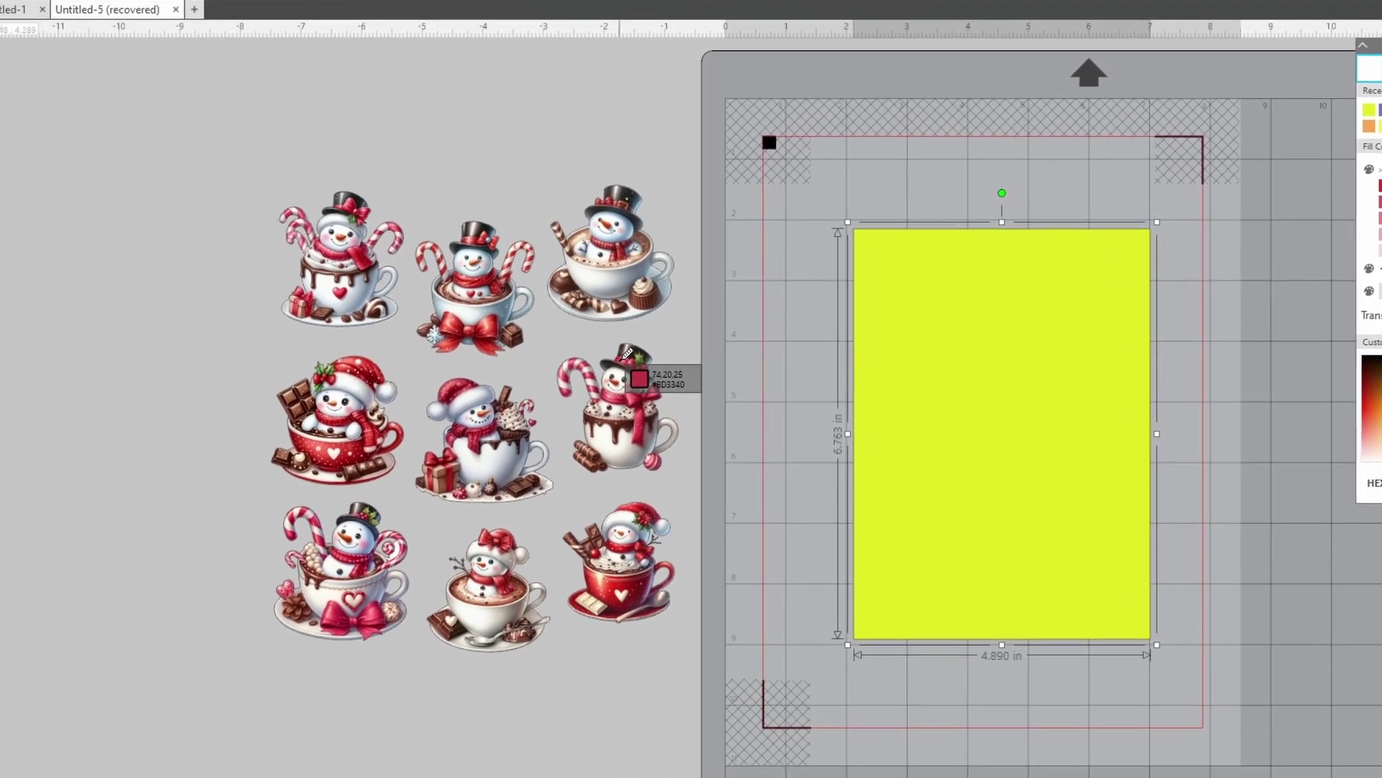
click(624, 356)
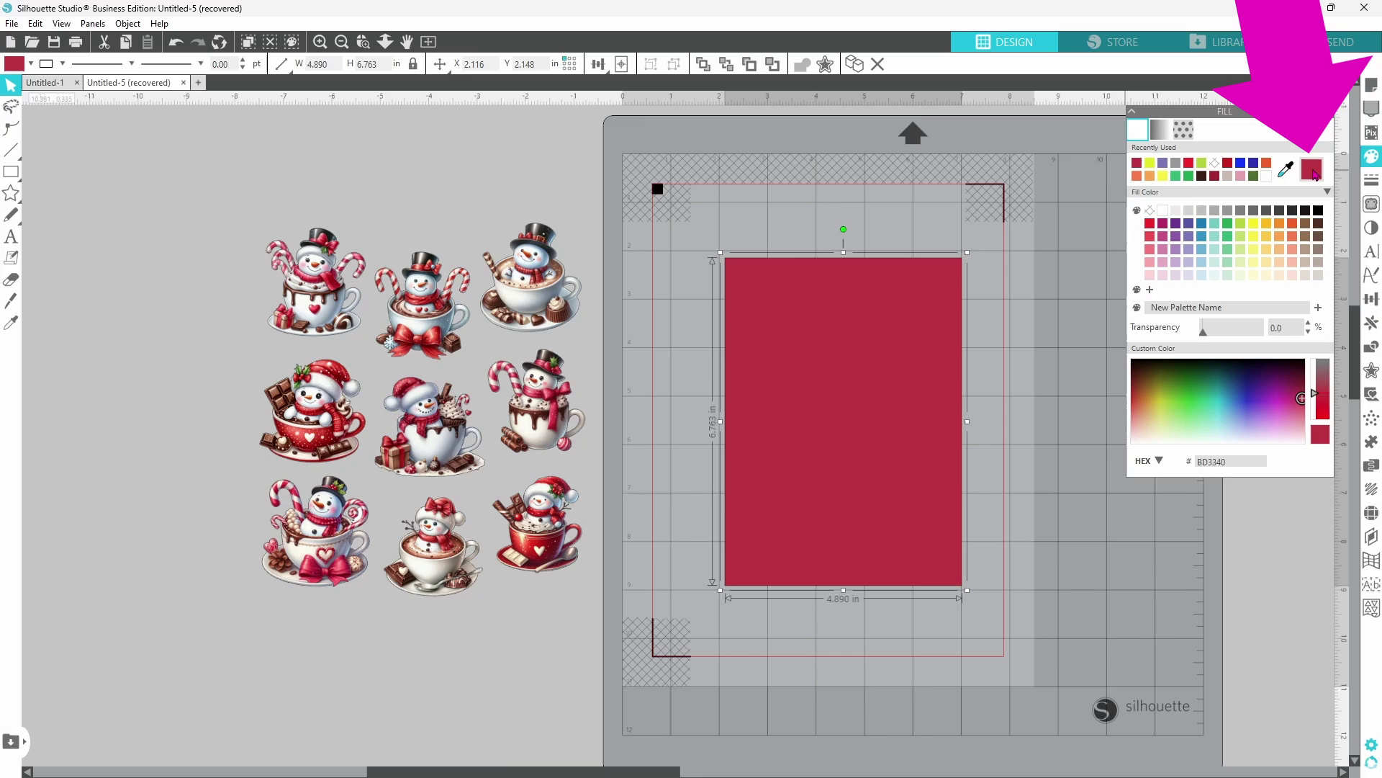
click(1150, 291)
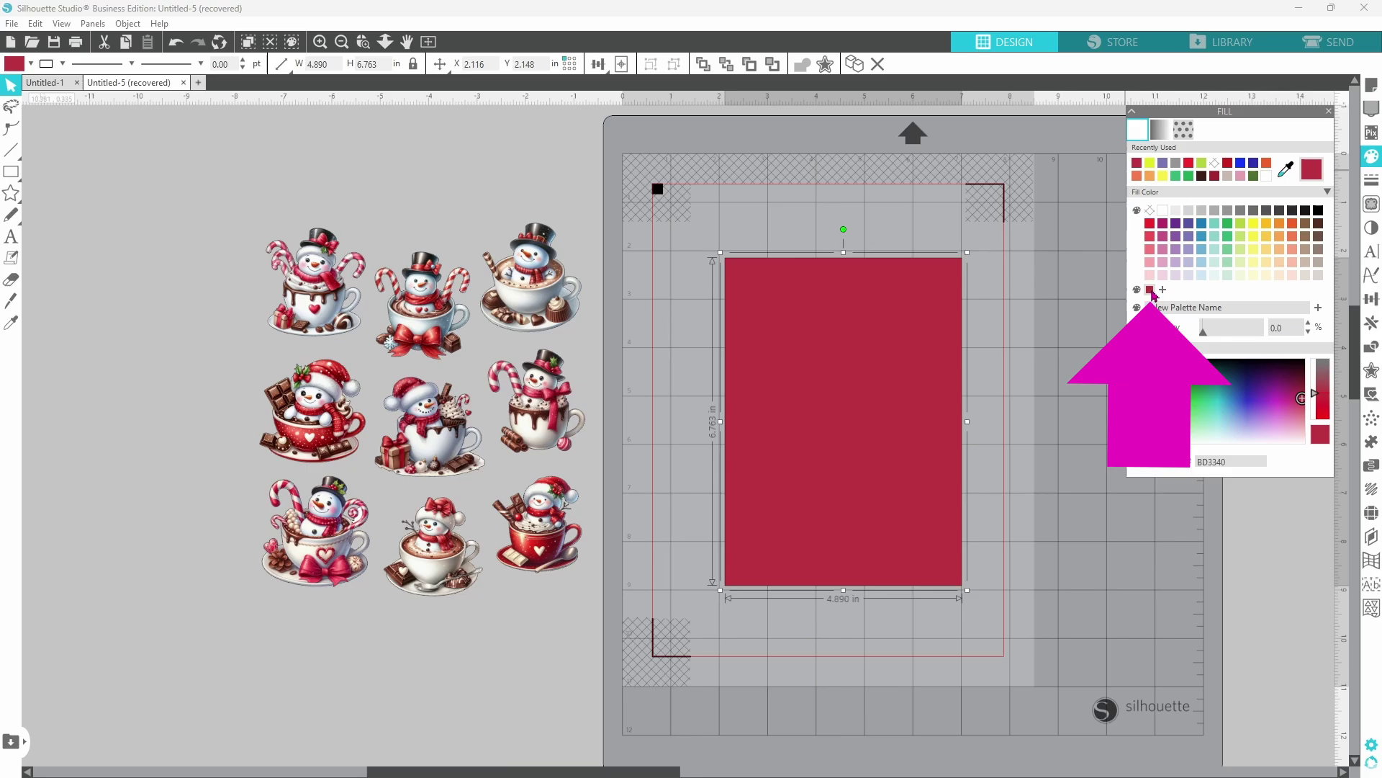
click(1286, 169)
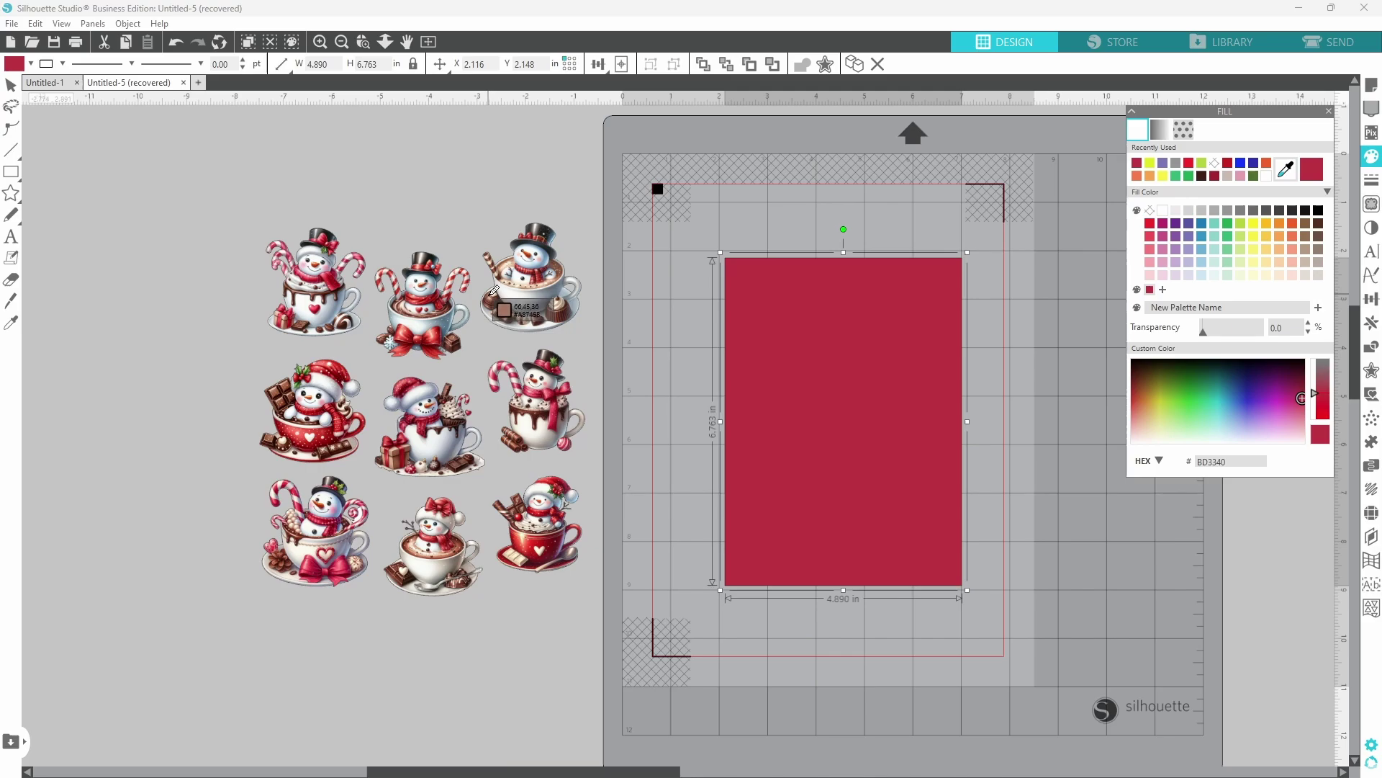
click(497, 297)
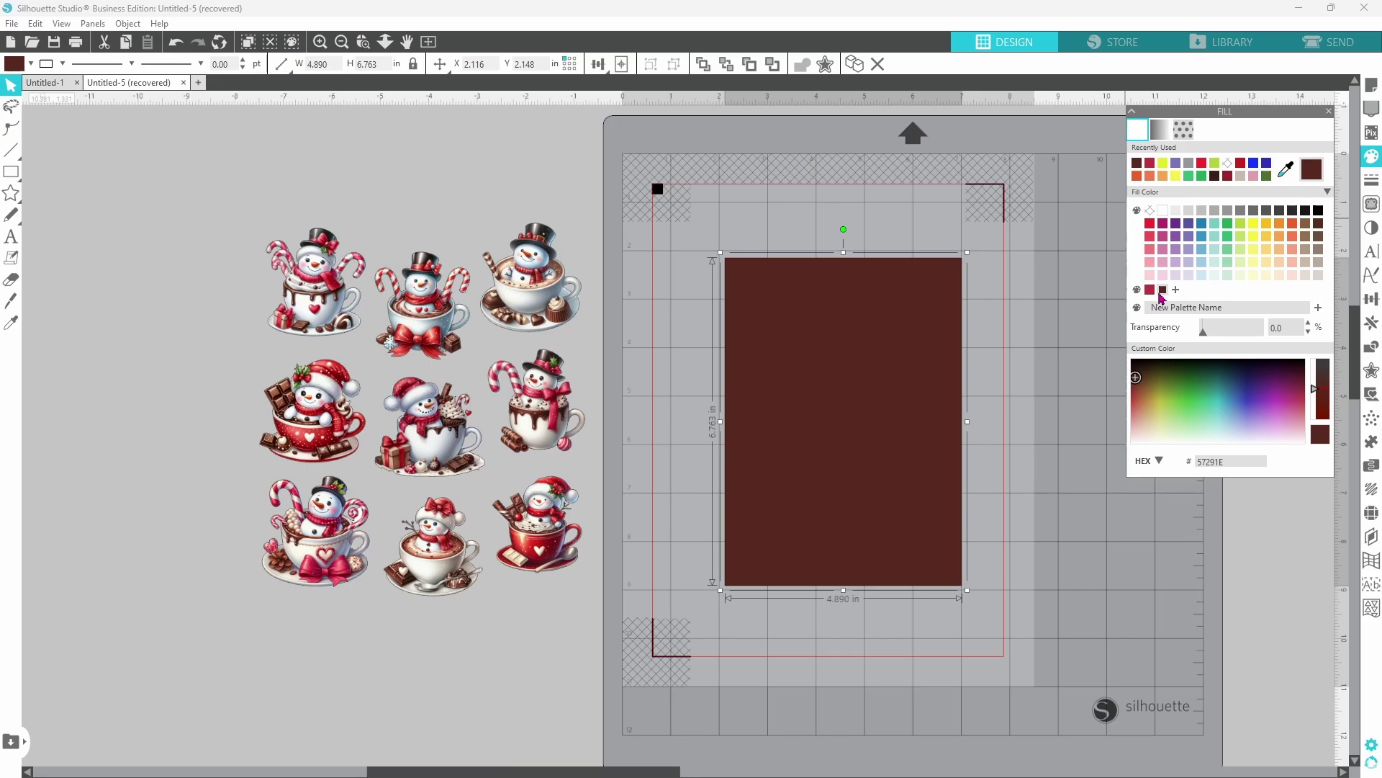
click(1286, 170)
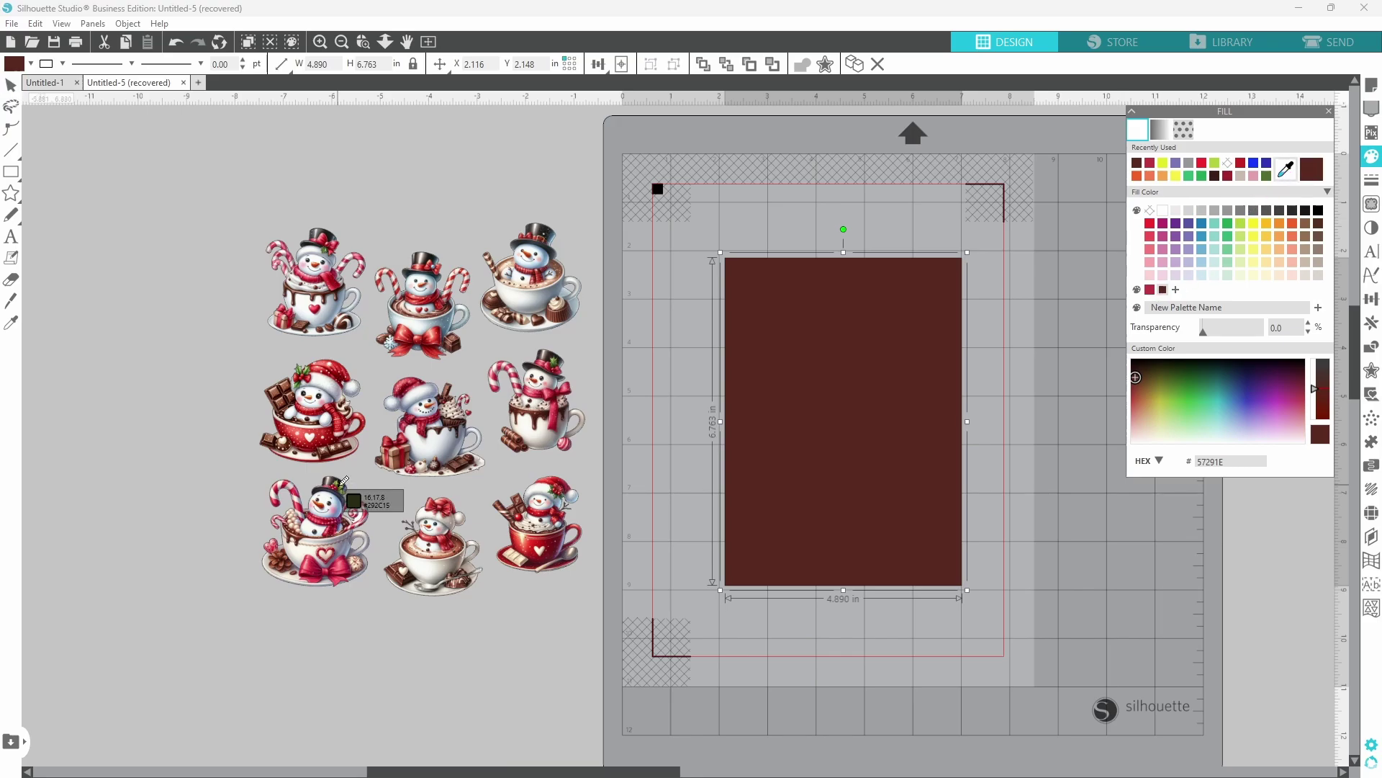
Zoom in on a snowman and add holly-leaf green 456E30 as the third palette swatch
click(364, 45)
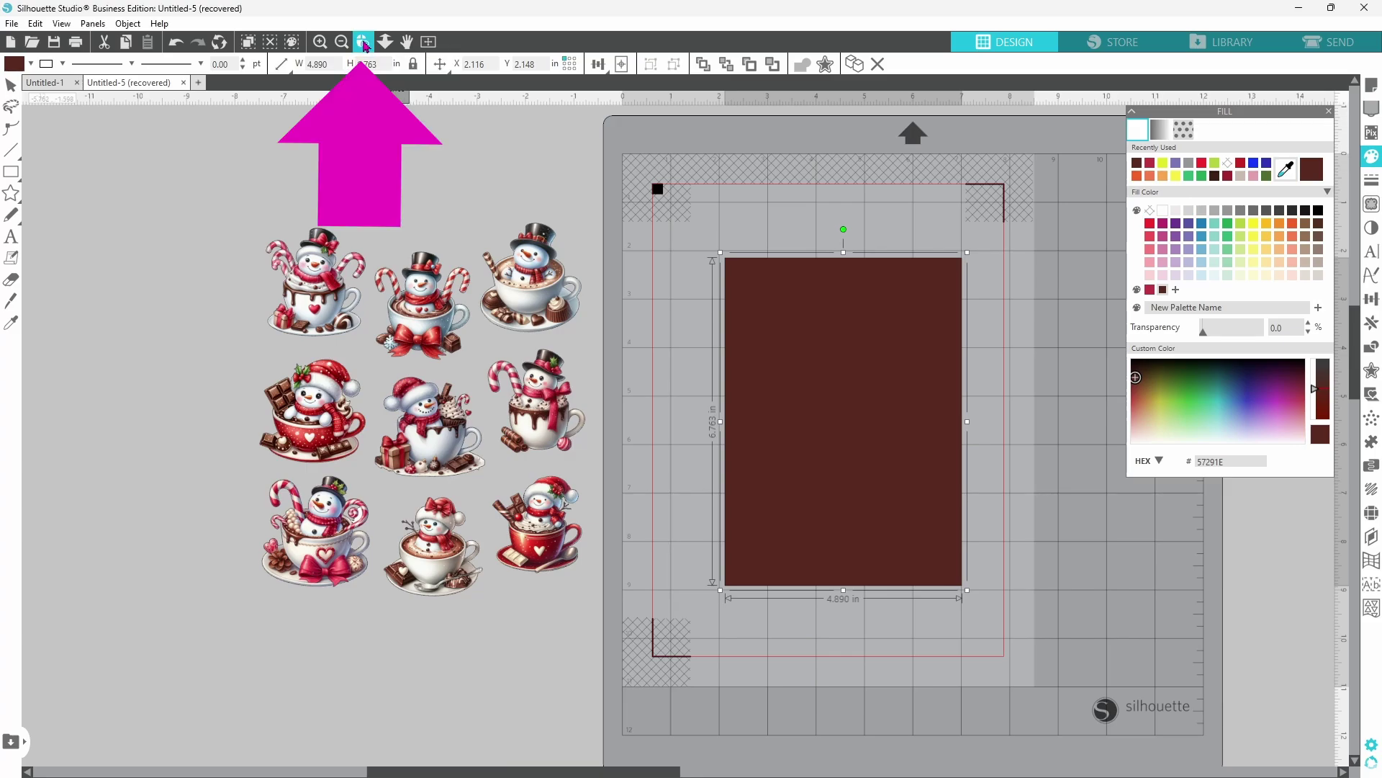
click(302, 376)
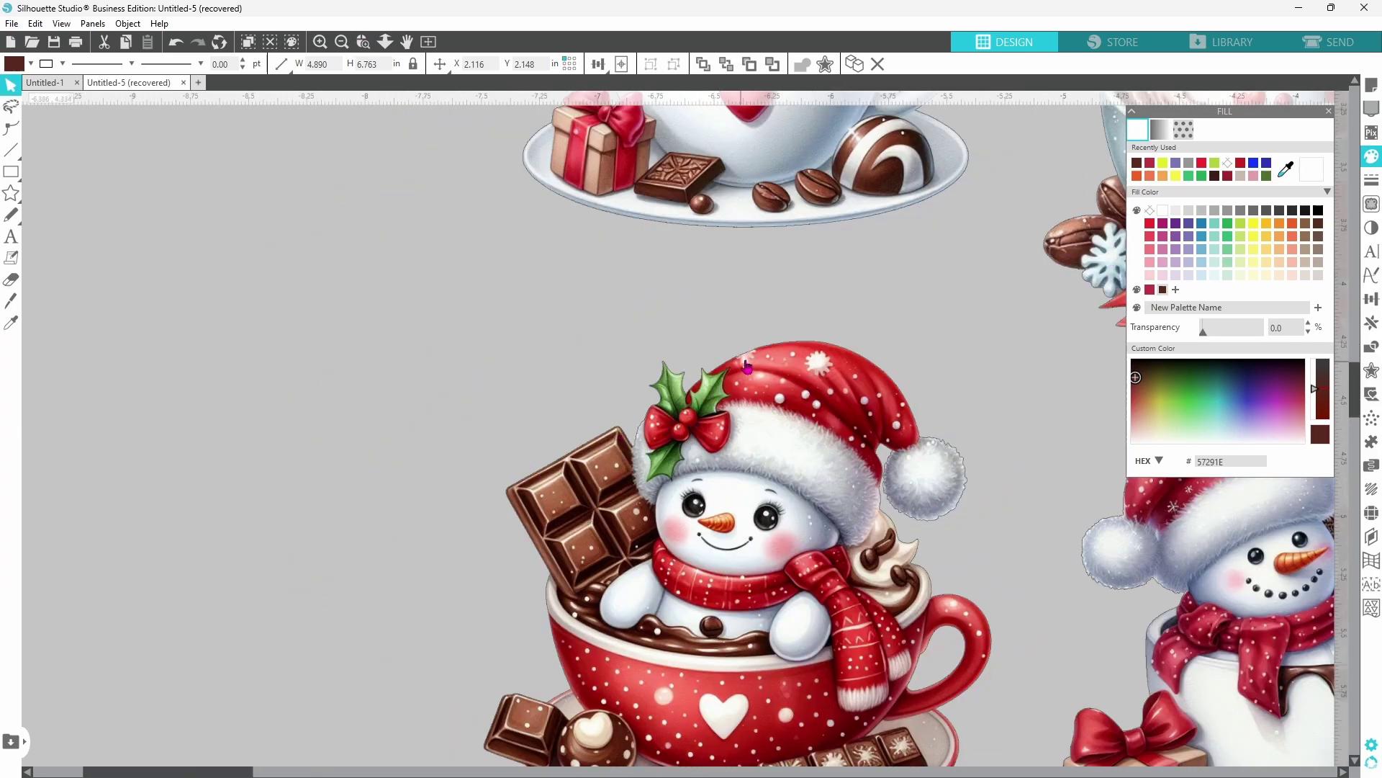
click(1287, 171)
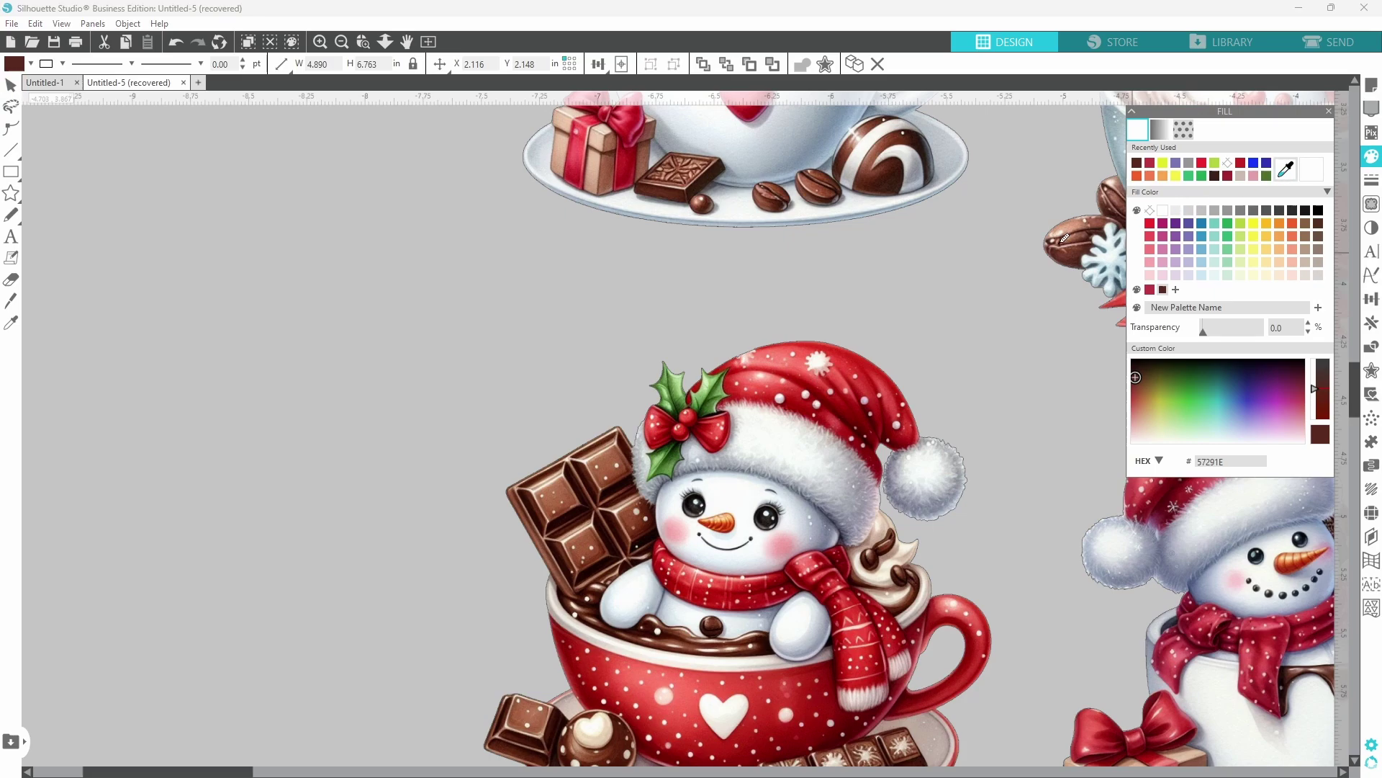
click(674, 468)
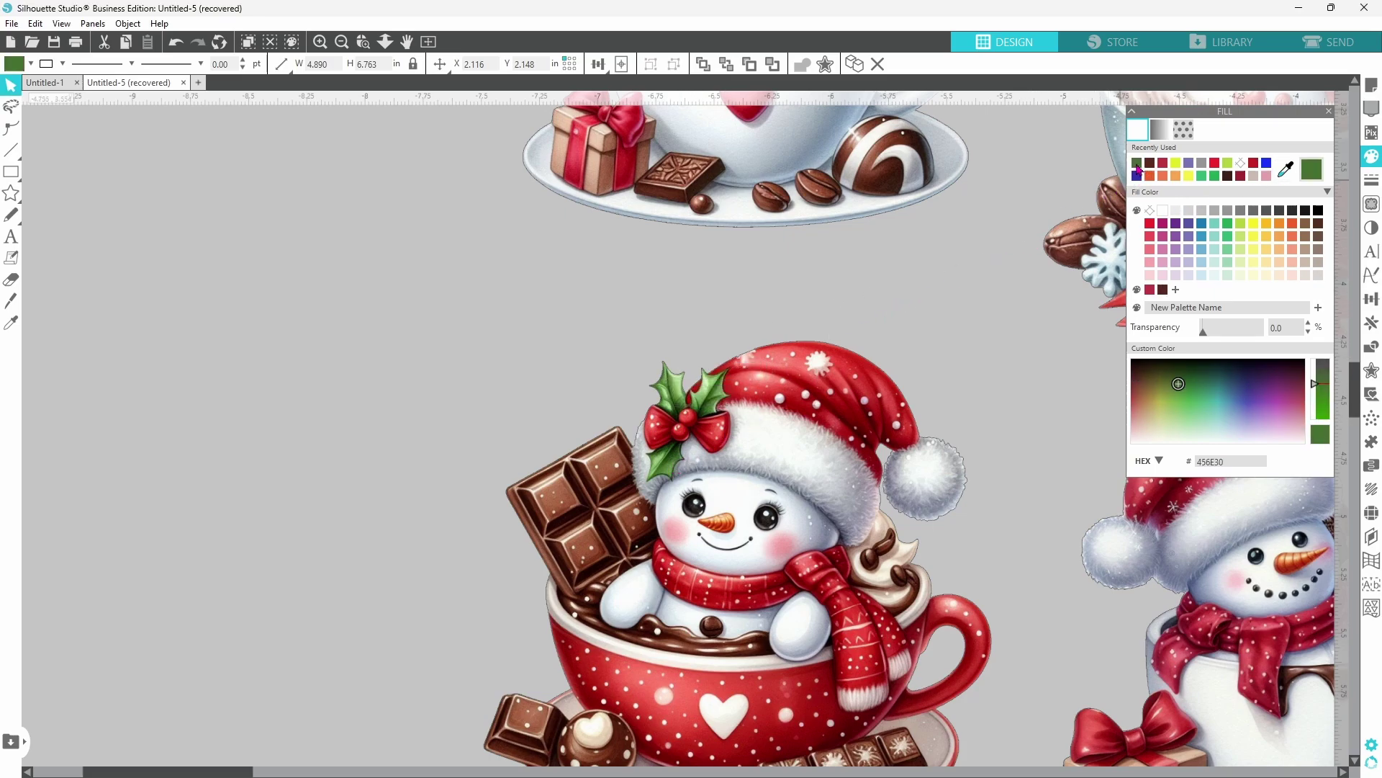
click(1175, 290)
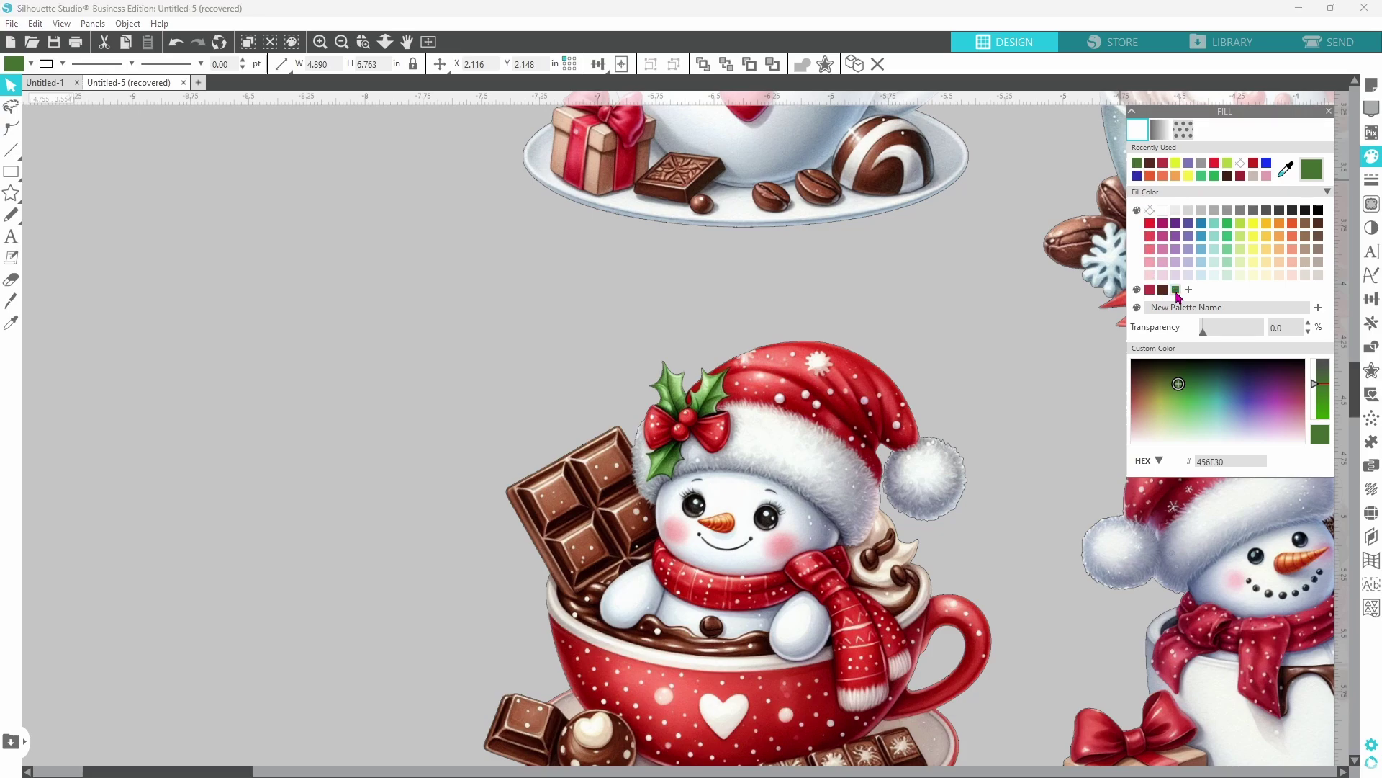
click(1286, 169)
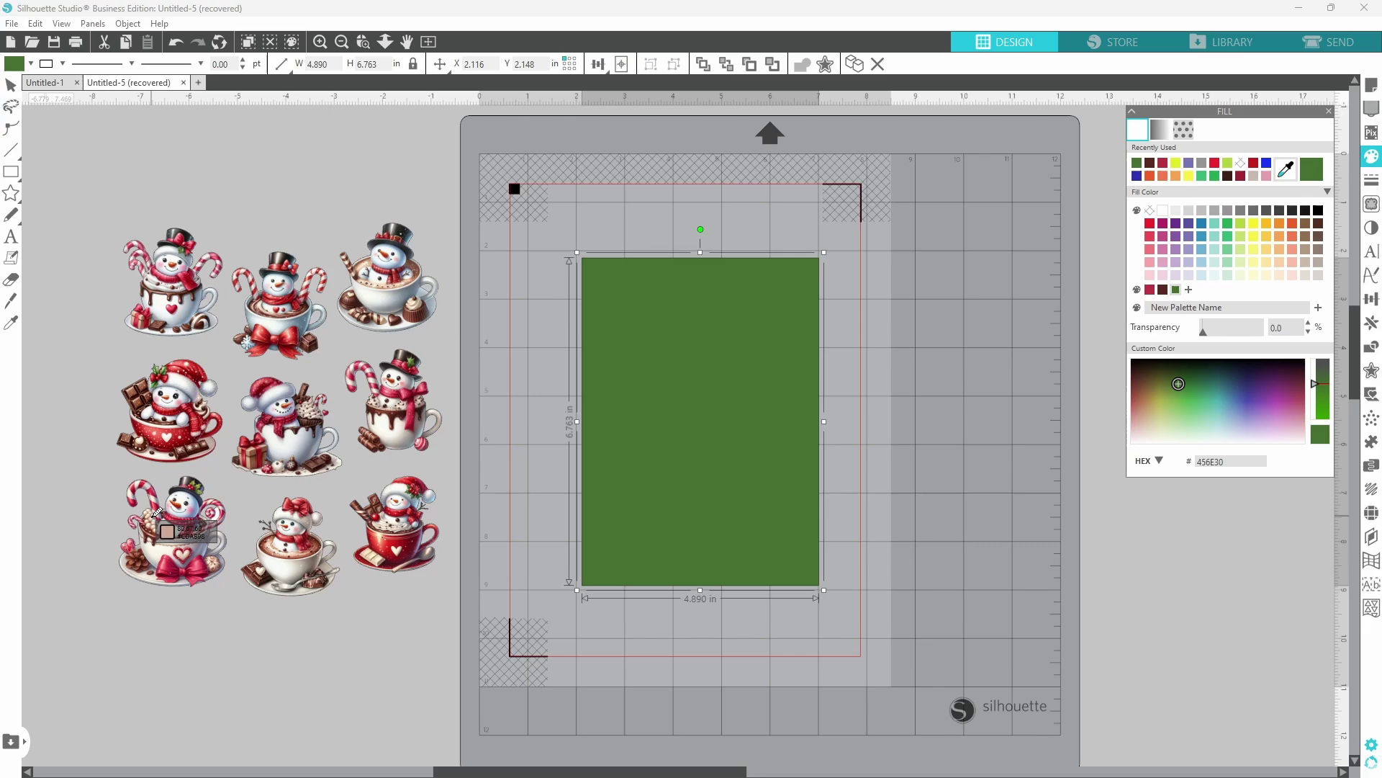
Eyedrop tan CDAB98 from a snowman image and add it as the fourth palette swatch
click(157, 513)
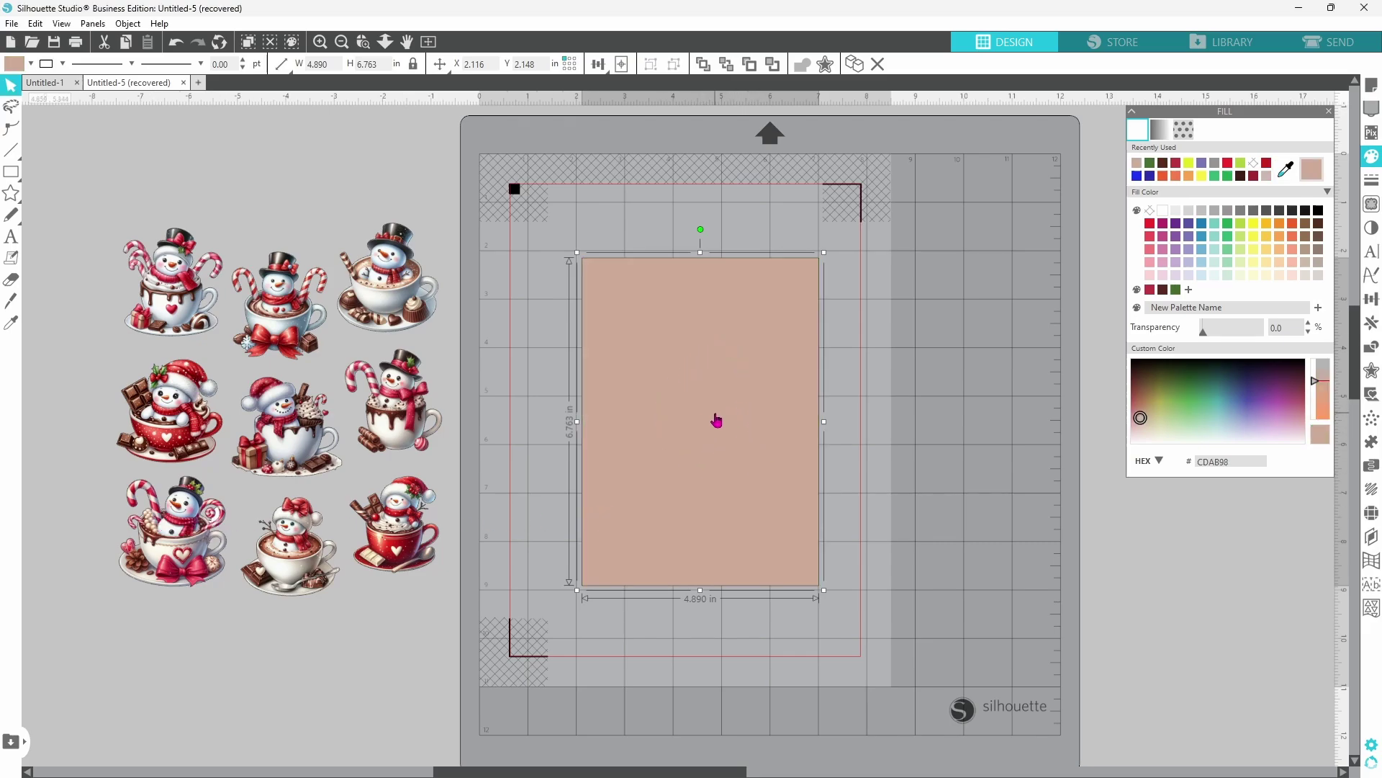
click(1189, 289)
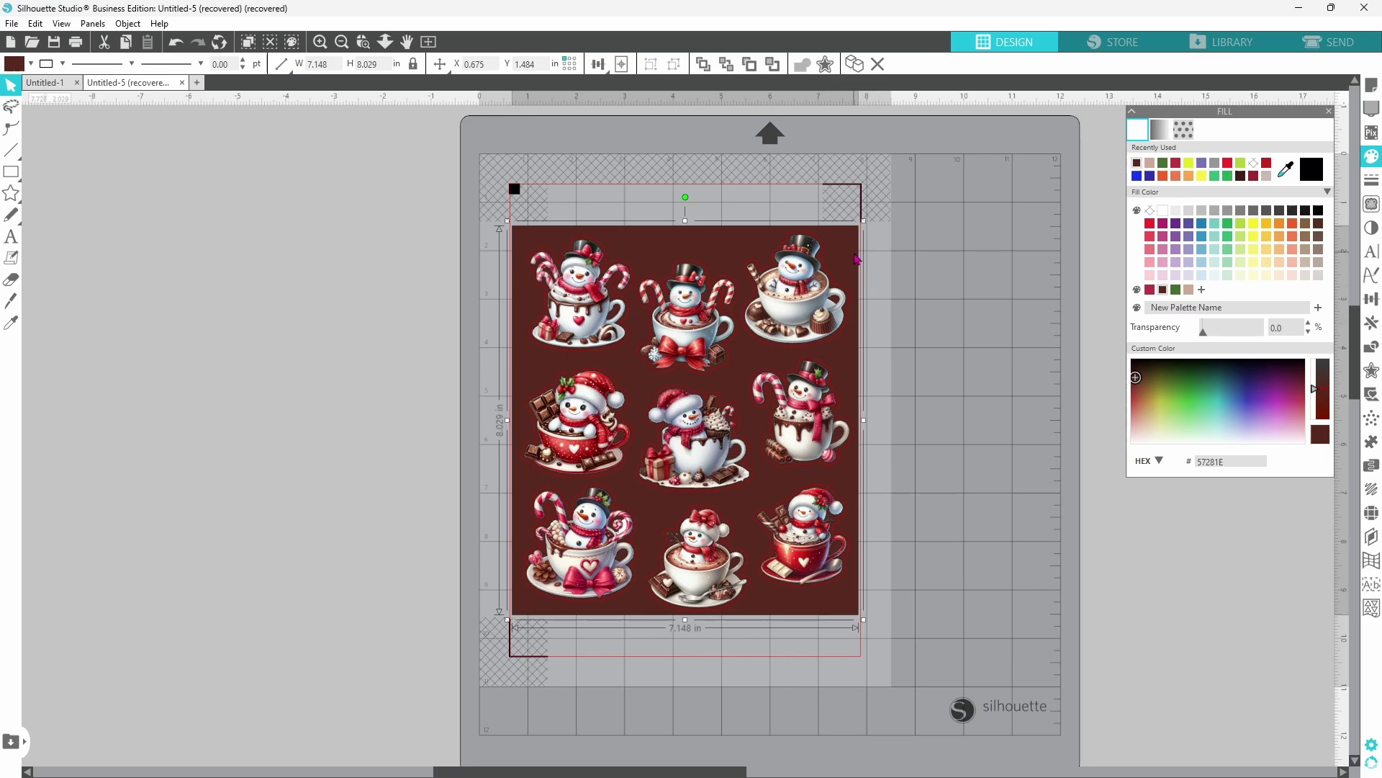
Try the palette's red, brown and green on the sheet background, finishing with tan CDAB98
click(1150, 290)
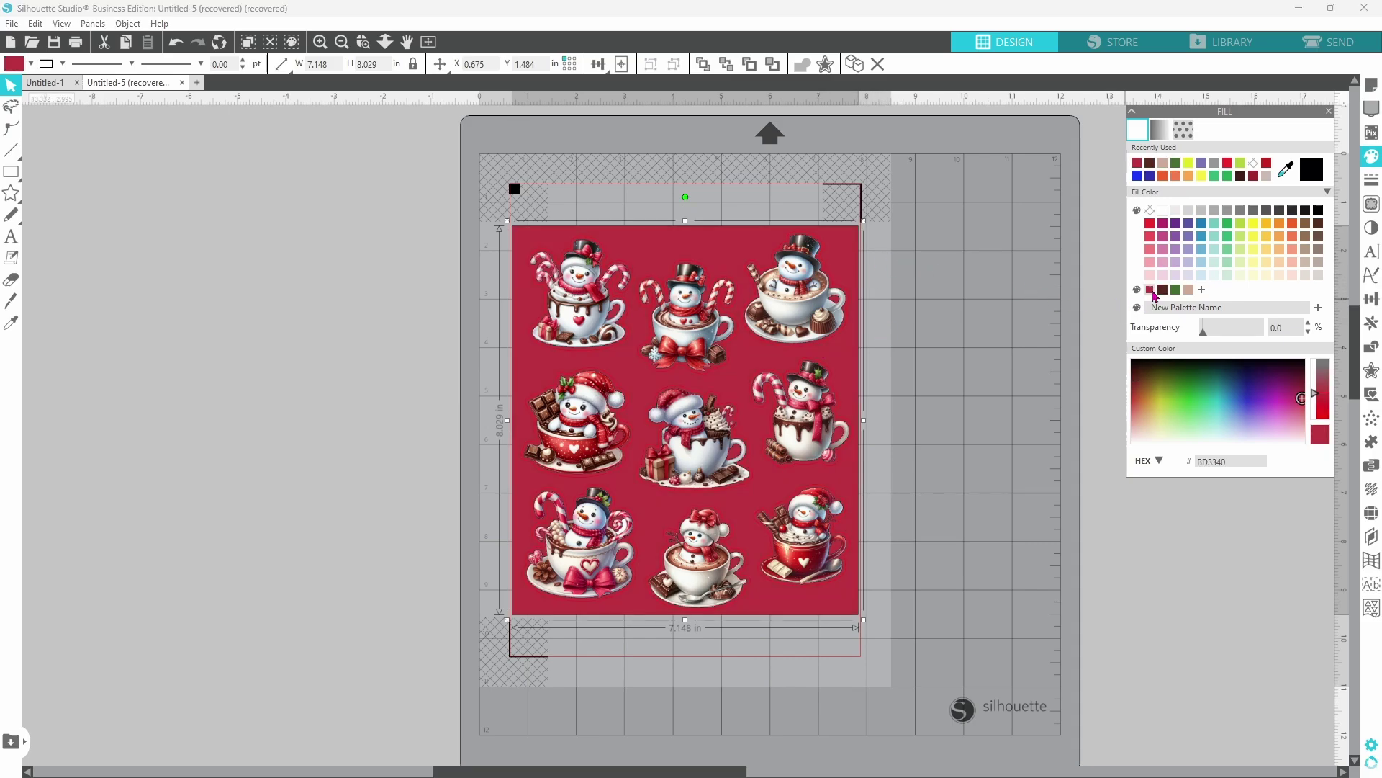
click(1164, 293)
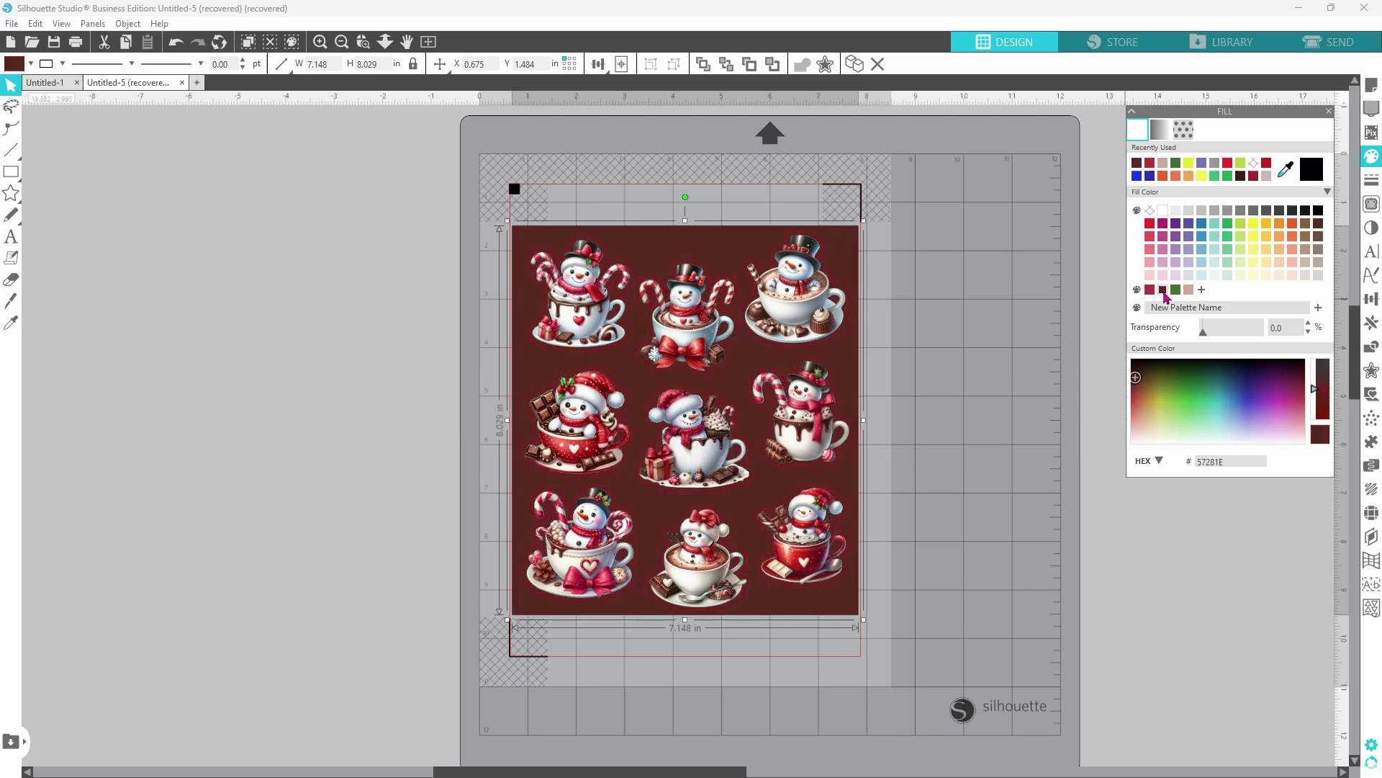
click(1178, 293)
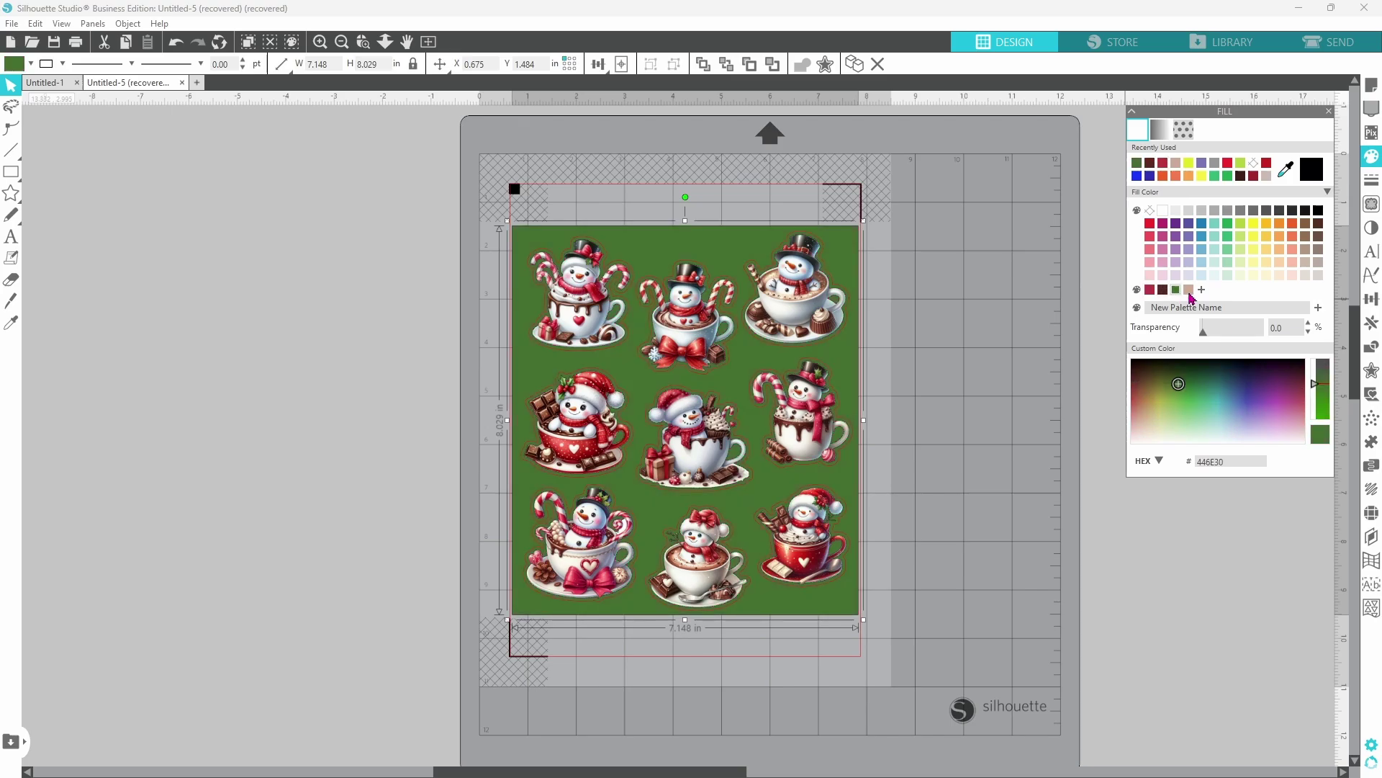
click(1189, 292)
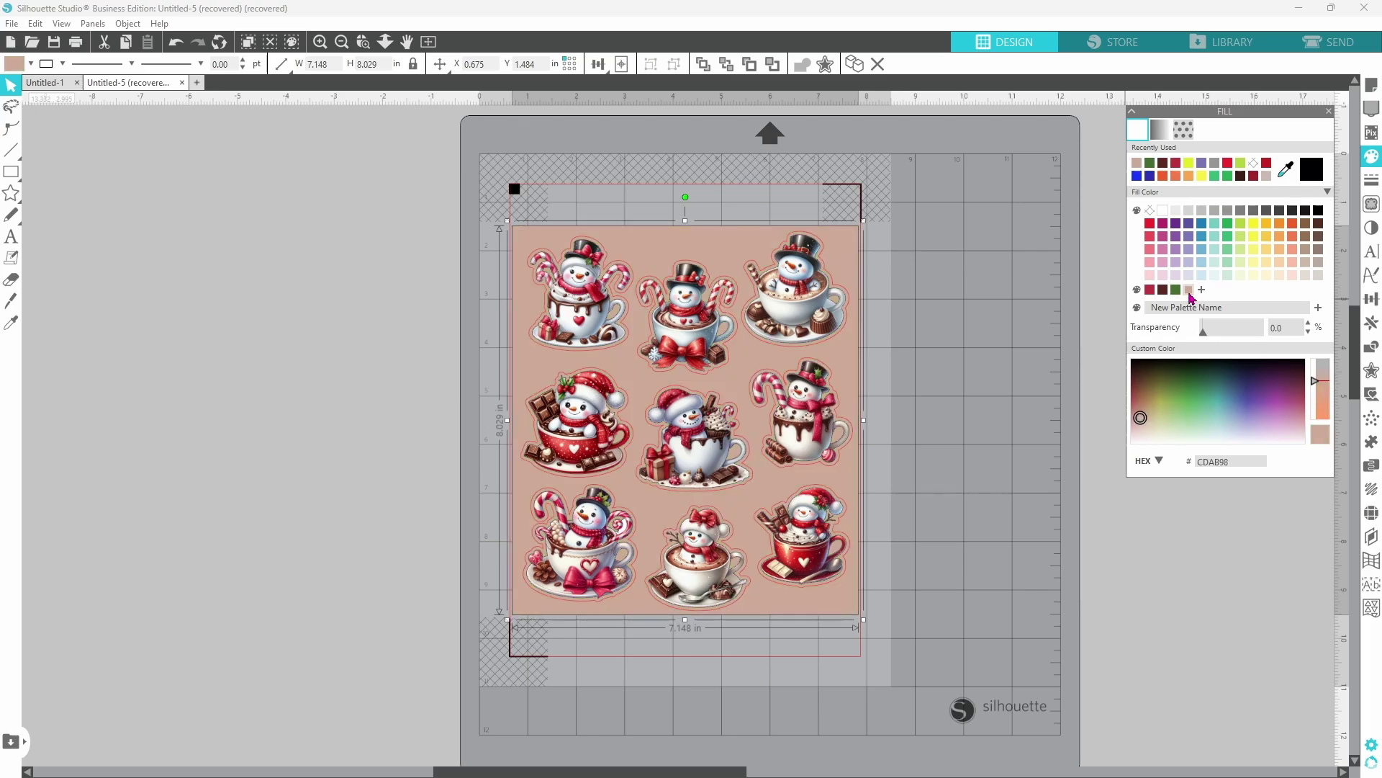